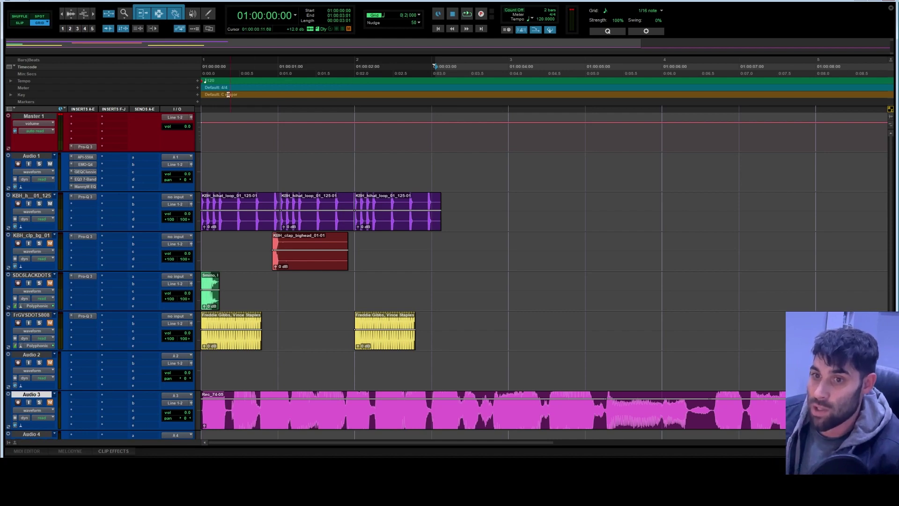
Open Audio 1's API-550A, EMO-Q4 and GEQ Classic equalizers and spread their windows apart
{"action": "left_click", "coordinate": [84, 157]}
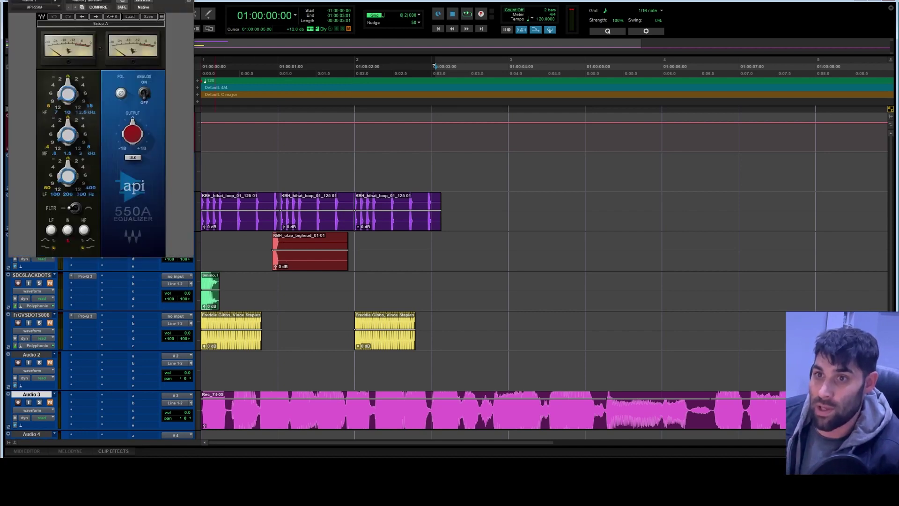
{"action": "left_click_drag", "start_coordinate": [101, 0], "coordinate": [732, 8]}
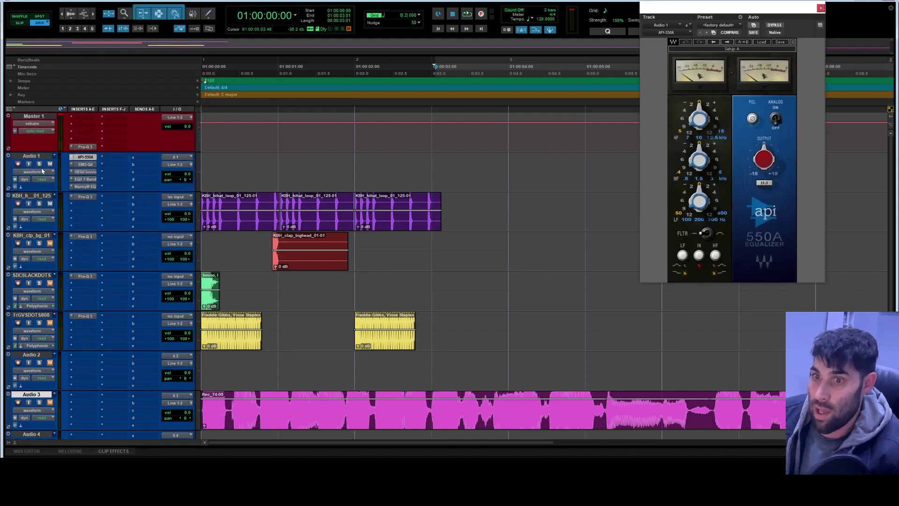
{"action": "left_click", "coordinate": [77, 163]}
{"action": "left_click_drag", "start_coordinate": [546, 0], "coordinate": [546, 1]}
{"action": "left_click", "coordinate": [87, 172]}
{"action": "left_click_drag", "start_coordinate": [264, 6], "coordinate": [747, 32]}
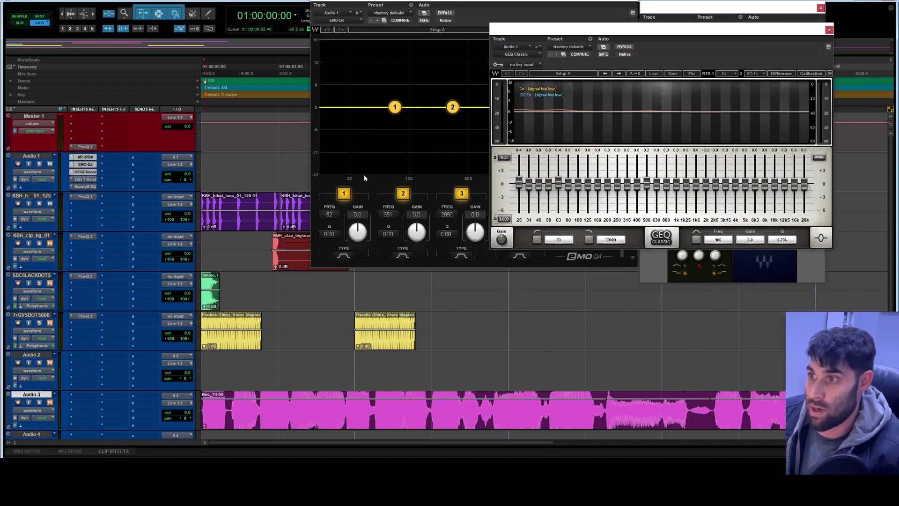
Open Audio 1's EQ3 7-Band and arrange the four equalizer windows so they can be compared side by side
{"action": "left_click", "coordinate": [87, 179]}
{"action": "left_click_drag", "start_coordinate": [188, 1], "coordinate": [363, 36]}
{"action": "left_click_drag", "start_coordinate": [619, 32], "coordinate": [513, 23]}
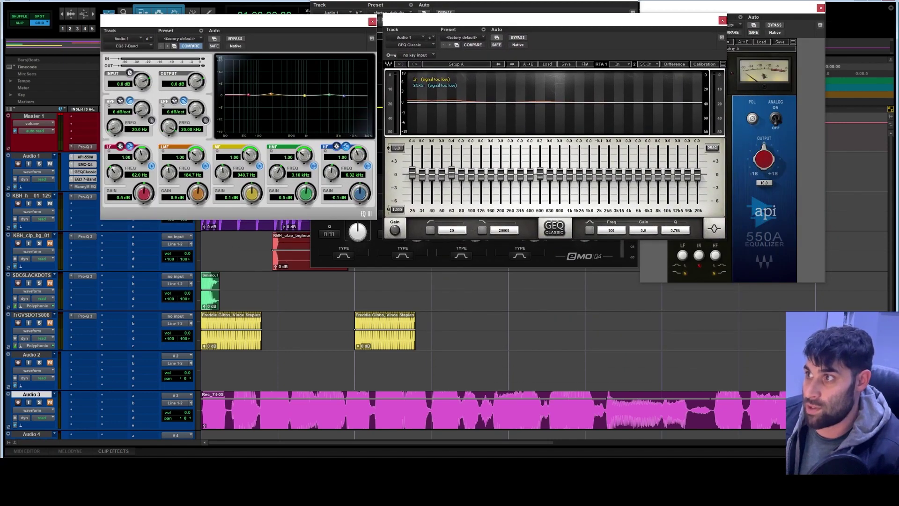
{"action": "left_click_drag", "start_coordinate": [688, 17], "coordinate": [760, 0]}
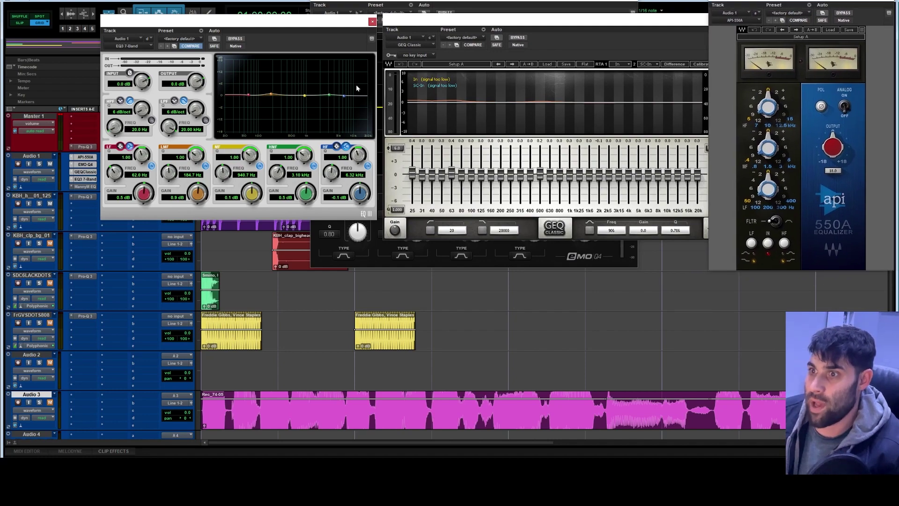
{"action": "left_click", "coordinate": [497, 263]}
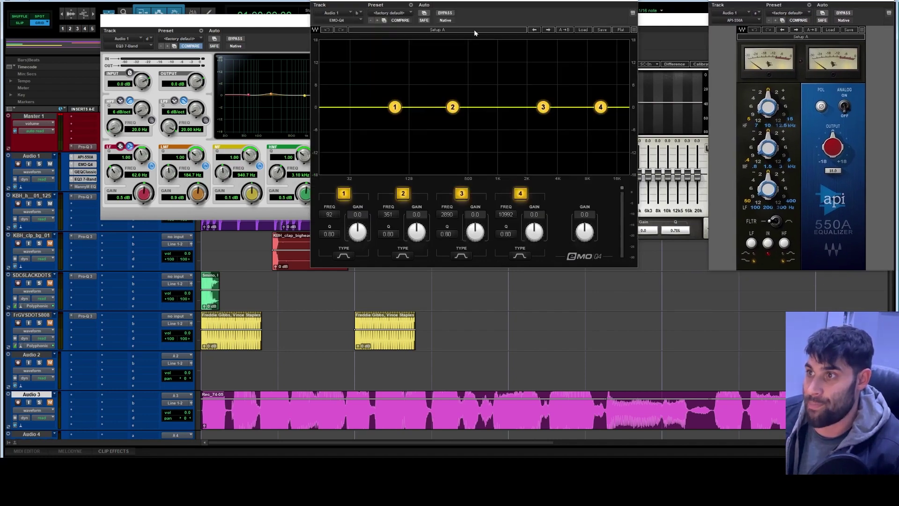
{"action": "left_click_drag", "start_coordinate": [487, 1], "coordinate": [499, 208]}
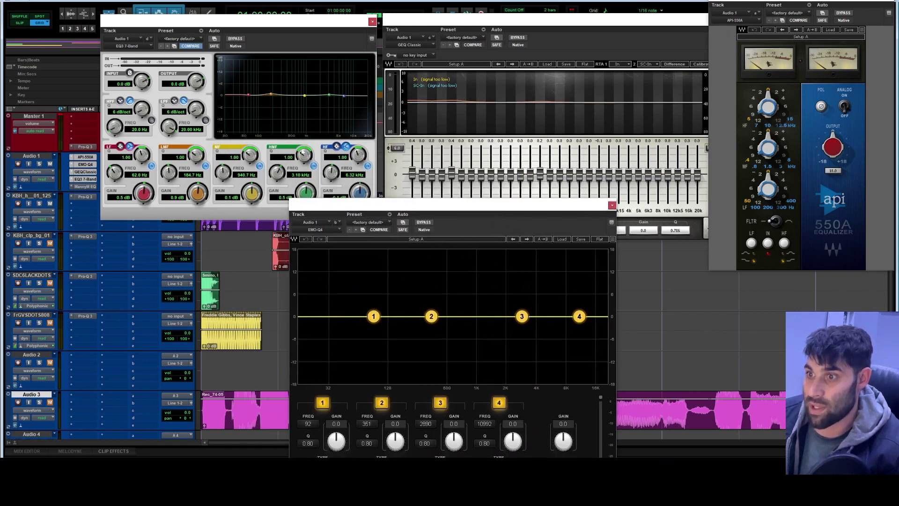
{"action": "left_click_drag", "start_coordinate": [542, 206], "coordinate": [589, 203]}
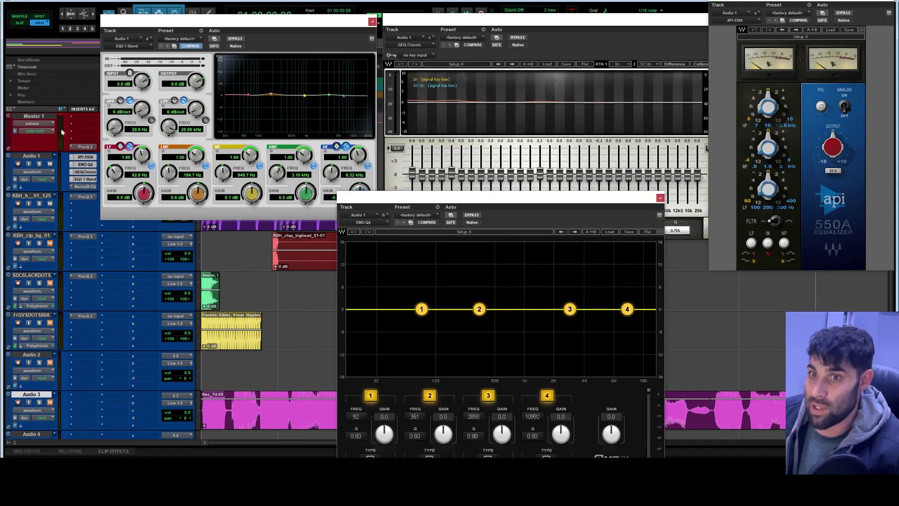
Open the Pro-Q 3 on Master 1 and place its window beside the EQ3 7-Band for comparison
{"action": "left_click", "coordinate": [85, 147]}
{"action": "left_click_drag", "start_coordinate": [245, 7], "coordinate": [607, 46]}
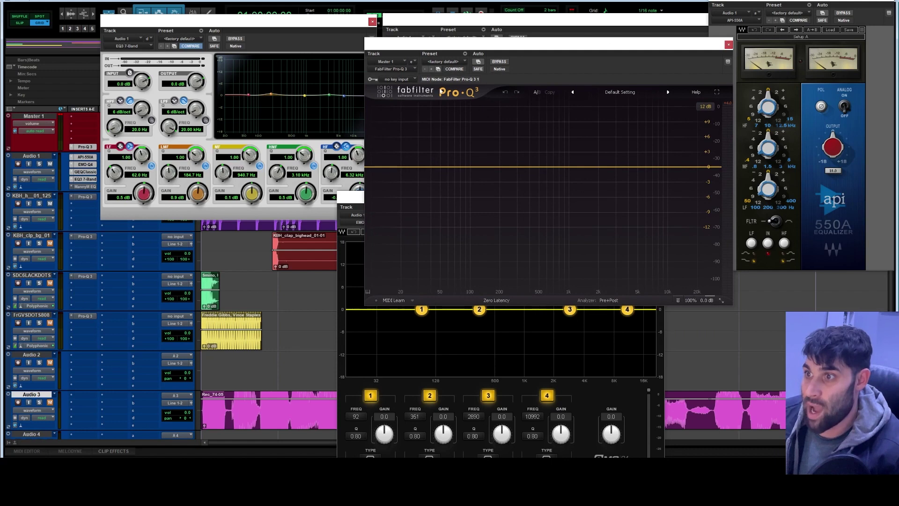
{"action": "left_click_drag", "start_coordinate": [586, 44], "coordinate": [612, 23]}
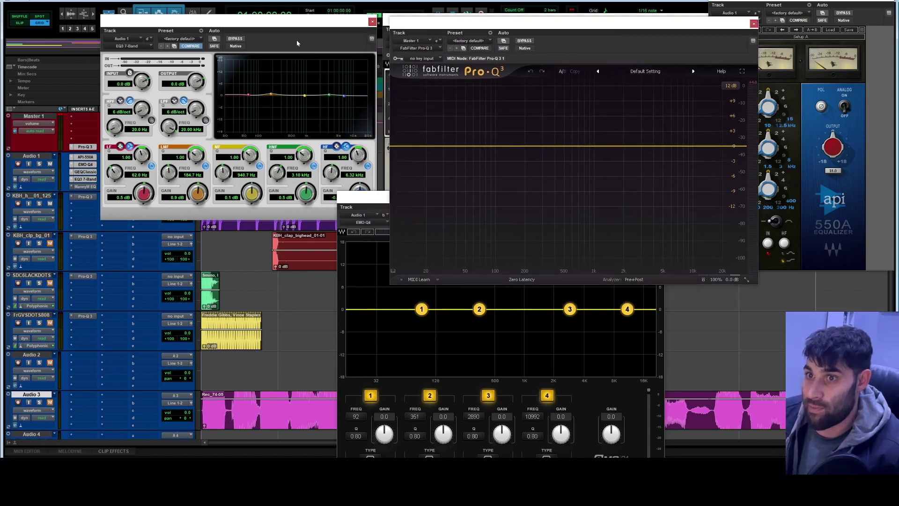
{"action": "left_click_drag", "start_coordinate": [258, 23], "coordinate": [268, 27]}
{"action": "left_click_drag", "start_coordinate": [411, 23], "coordinate": [412, 15]}
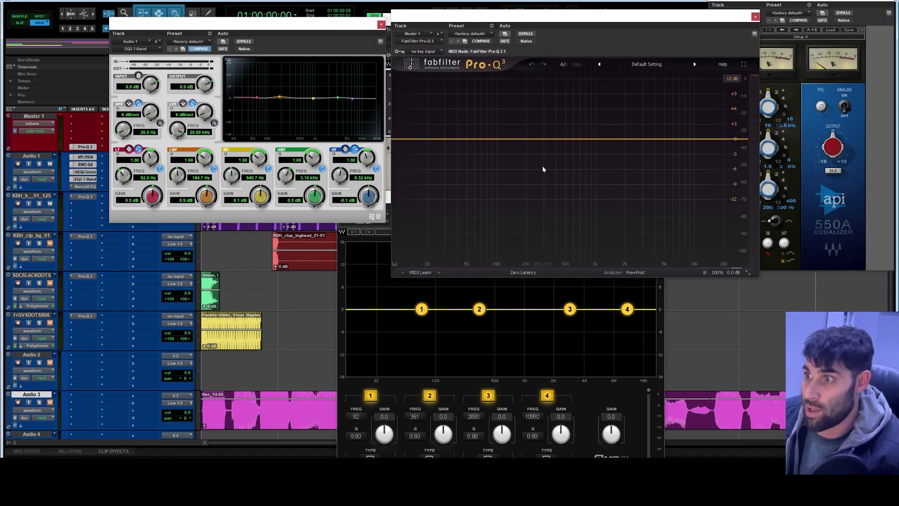
{"action": "mouse_move", "coordinate": [268, 29]}
{"action": "left_mouse_down"}
{"action": "mouse_move", "coordinate": [277, 34]}
{"action": "mouse_move", "coordinate": [264, 33]}
{"action": "left_mouse_up"}
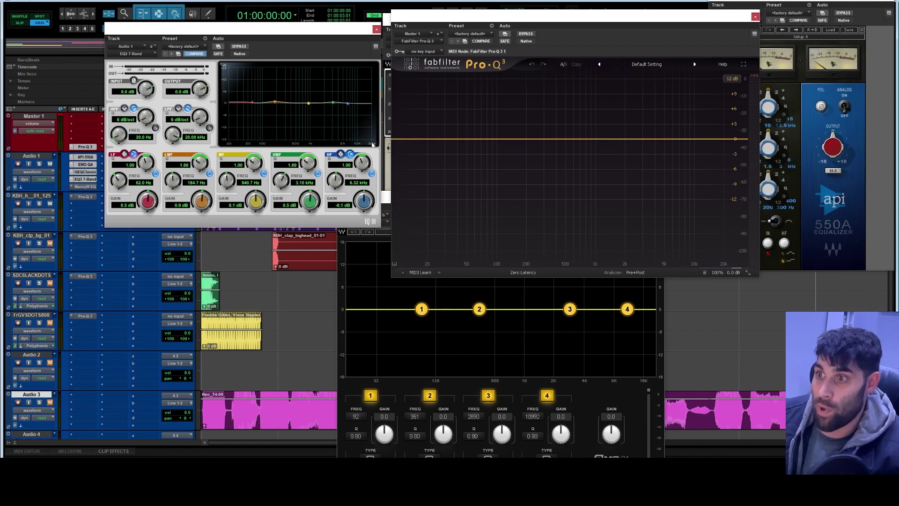
{"action": "mouse_move", "coordinate": [596, 15]}
{"action": "left_mouse_down"}
{"action": "mouse_move", "coordinate": [638, 219]}
{"action": "mouse_move", "coordinate": [623, 43]}
{"action": "mouse_move", "coordinate": [593, 18]}
{"action": "mouse_move", "coordinate": [599, 8]}
{"action": "left_mouse_up"}
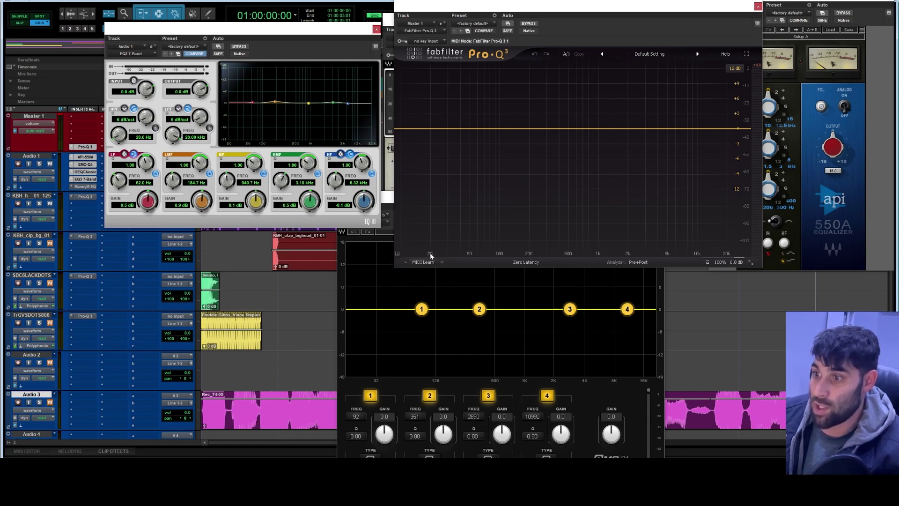
Bring the EMO-Q4 window forward for inspection and close all open equalizer windows
{"action": "left_click_drag", "start_coordinate": [387, 197], "coordinate": [332, 89]}
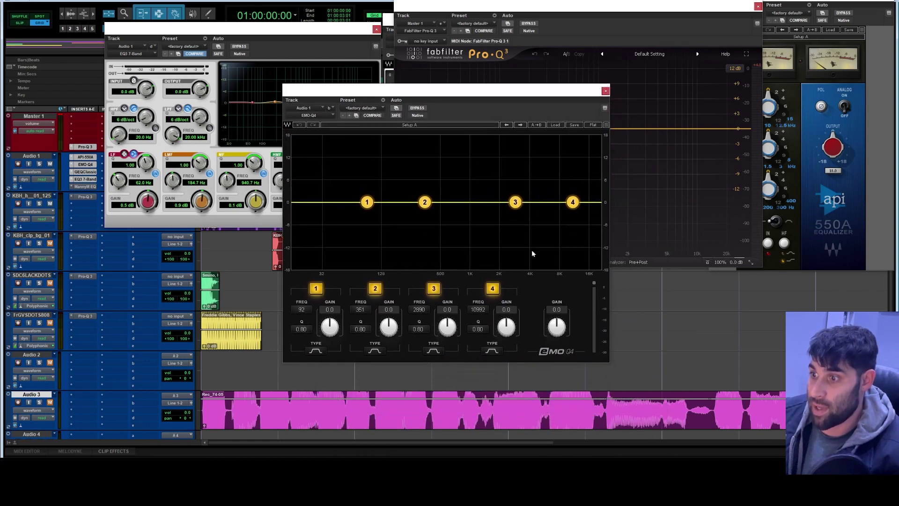
{"action": "left_click_drag", "start_coordinate": [525, 91], "coordinate": [610, 269]}
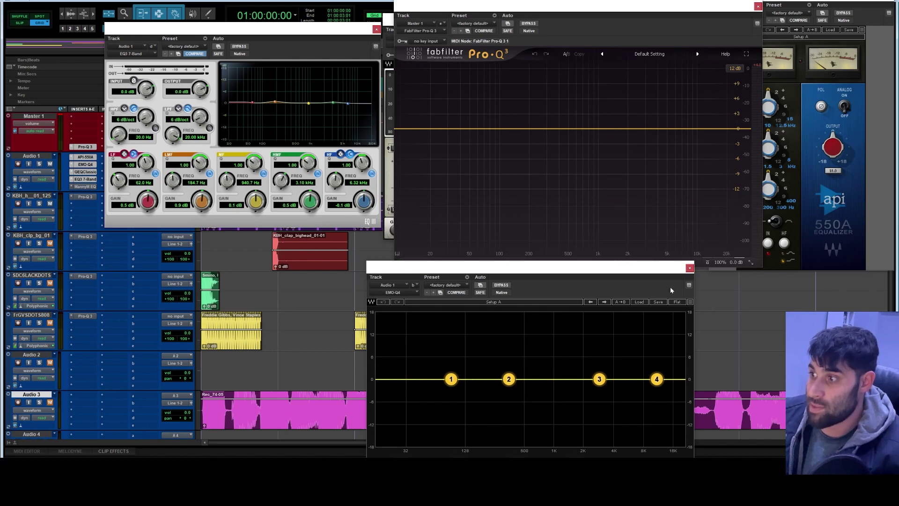
{"action": "left_click", "coordinate": [690, 269]}
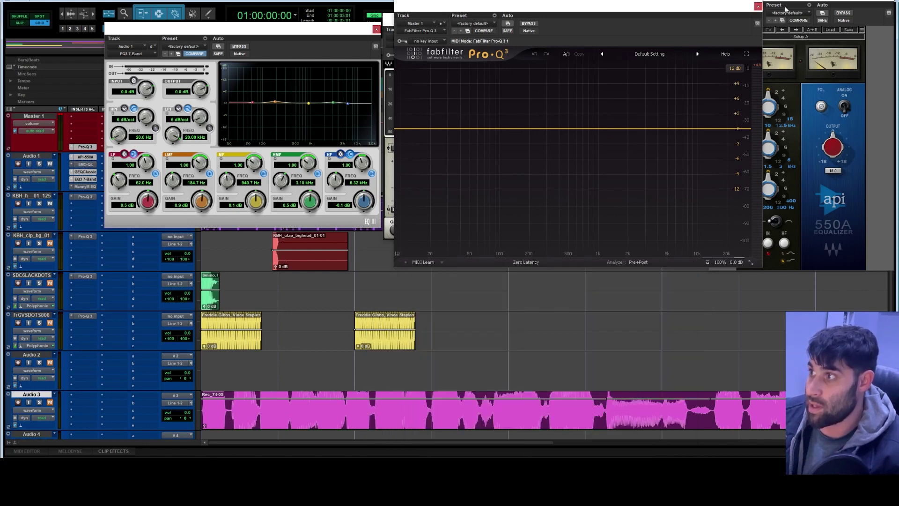
{"action": "left_click", "coordinate": [757, 6]}
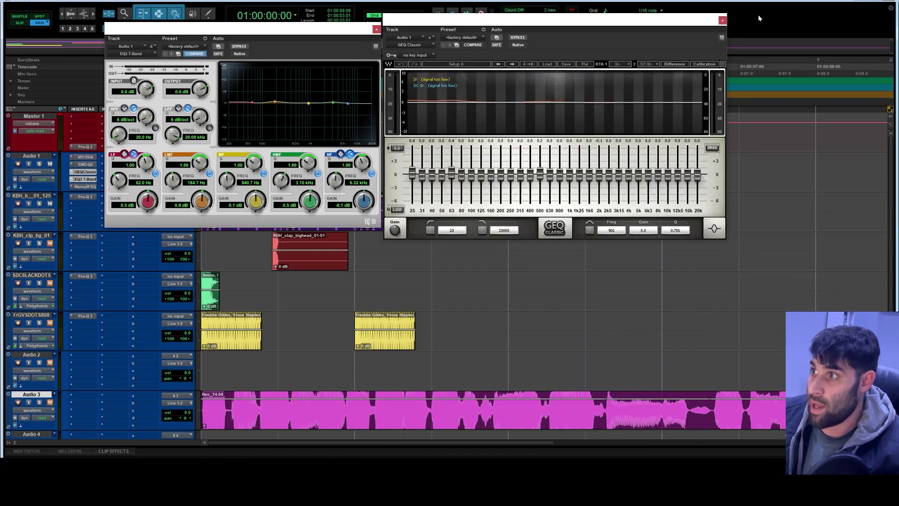
{"action": "left_click", "coordinate": [722, 21]}
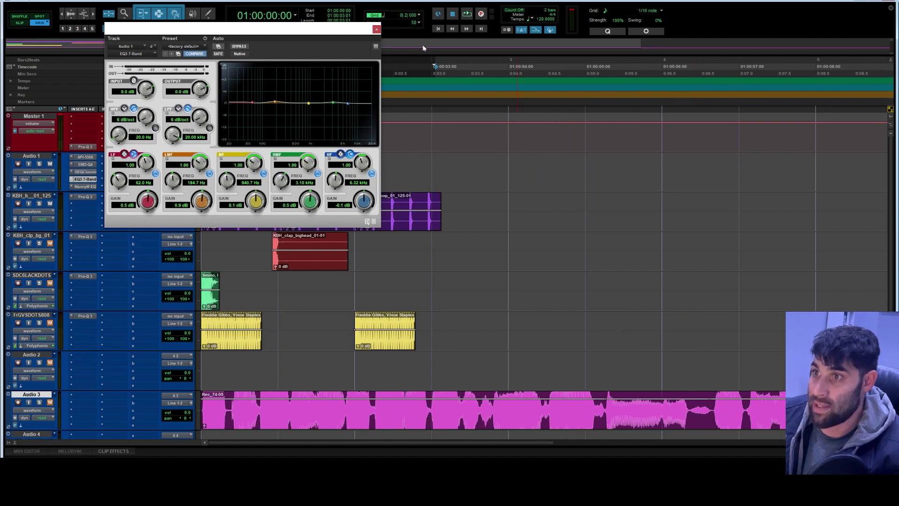
{"action": "left_click", "coordinate": [376, 29]}
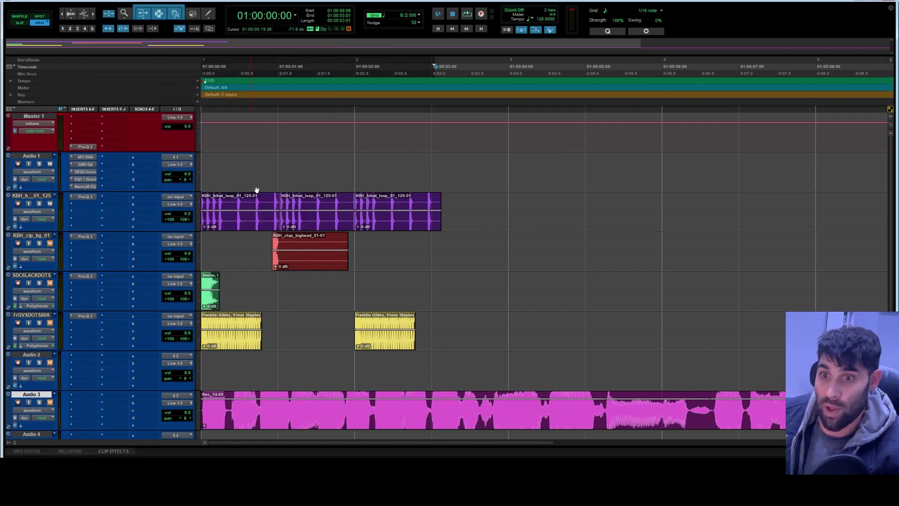
Open the Pro-Q 3 on the hi-hat and clap tracks and play the session to view their frequency spectra
{"action": "left_click", "coordinate": [82, 198]}
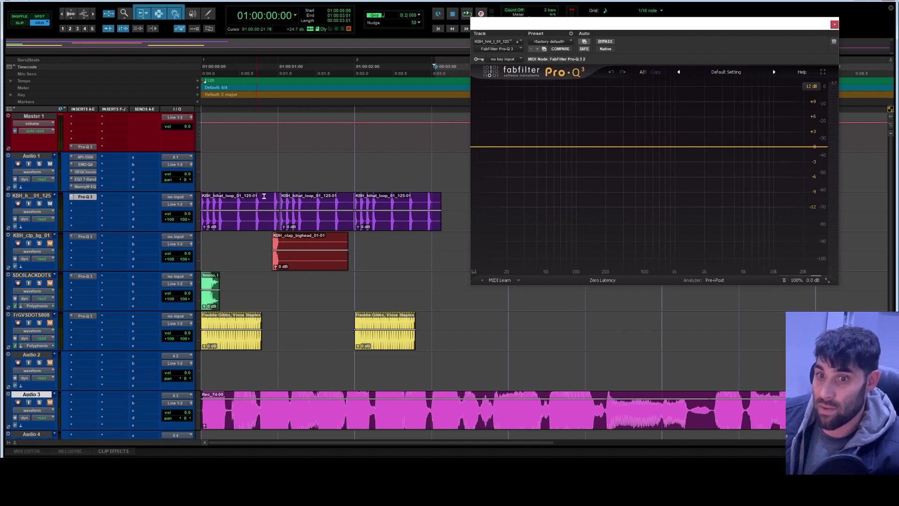
{"action": "key", "text": "space"}
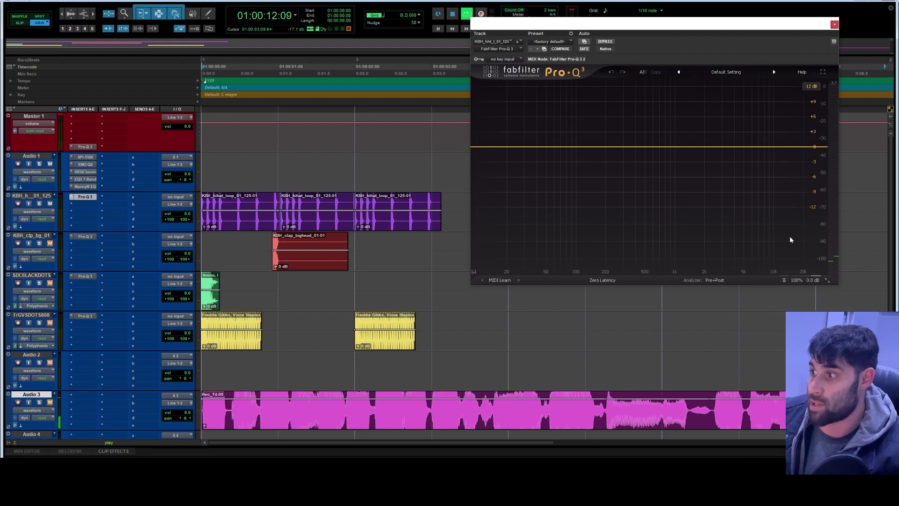
{"action": "left_click", "coordinate": [86, 236]}
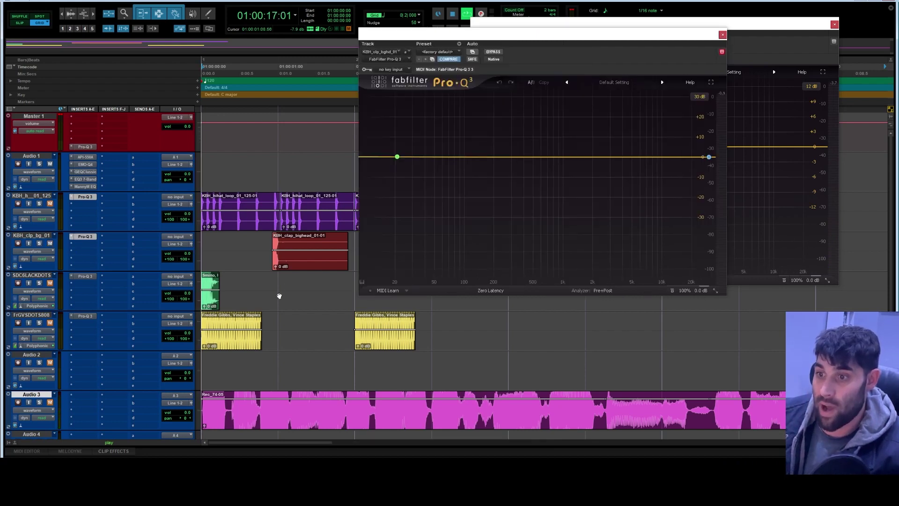
{"action": "key", "text": "space"}
{"action": "key", "text": "space"}
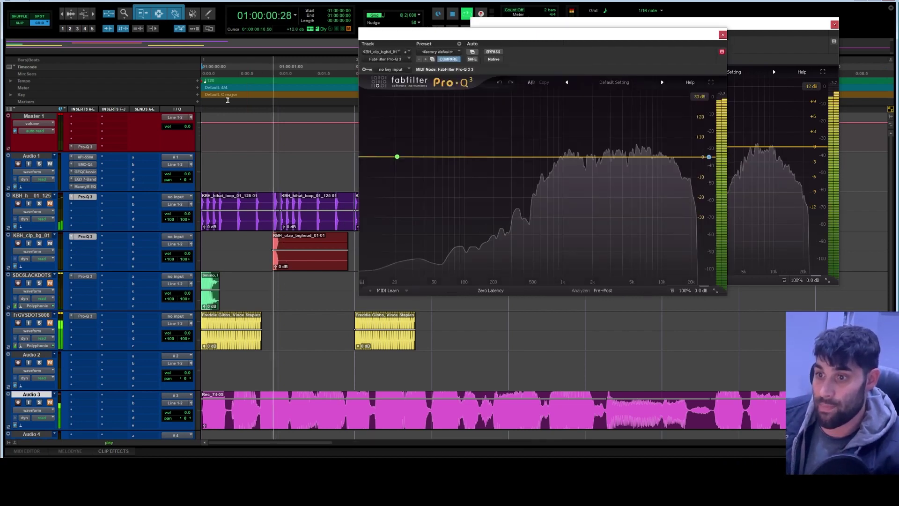
{"action": "key", "text": "space"}
{"action": "mouse_move", "coordinate": [702, 156]}
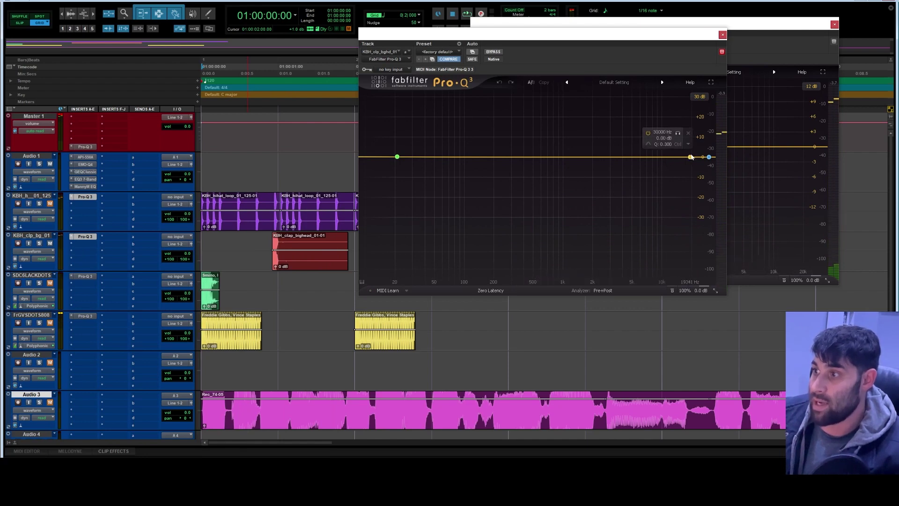
{"action": "key", "text": "space"}
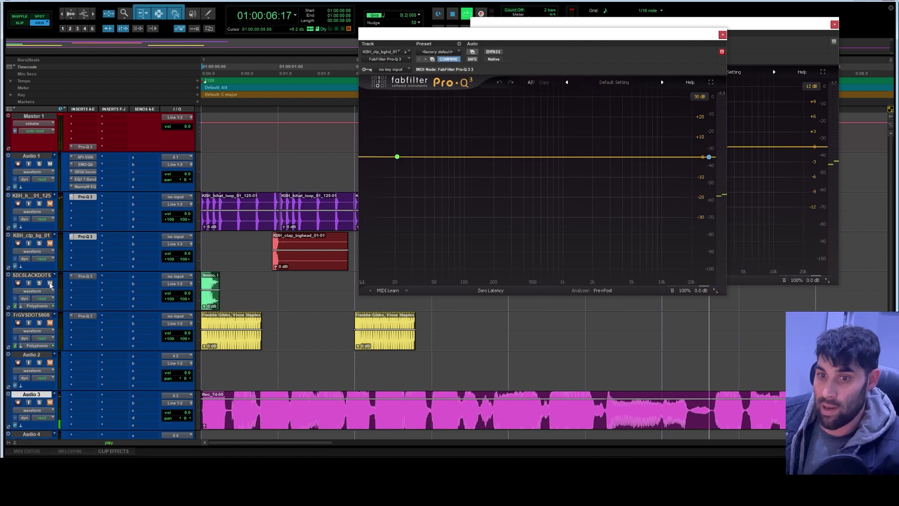
Open the Pro-Q 3 on the SDCBLACKDOTS track and play the session to view its frequency spectrum
{"action": "left_click", "coordinate": [85, 276]}
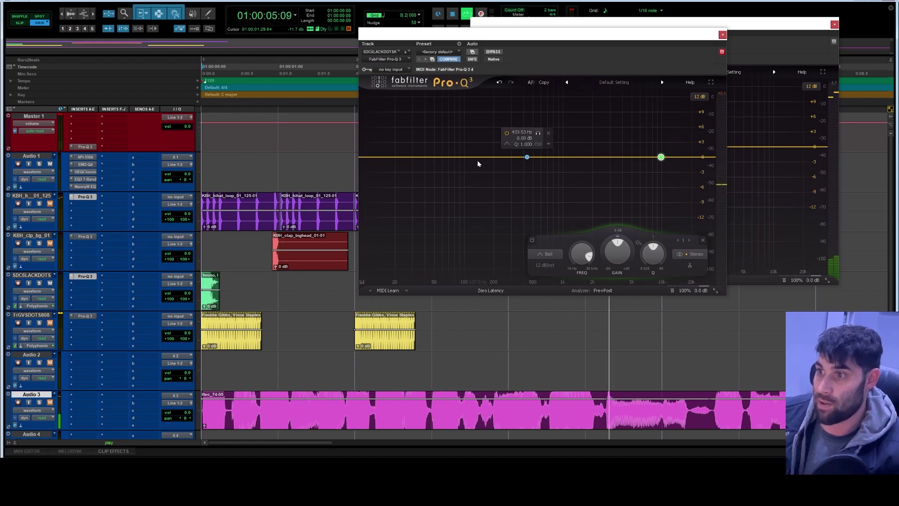
{"action": "key", "text": "space"}
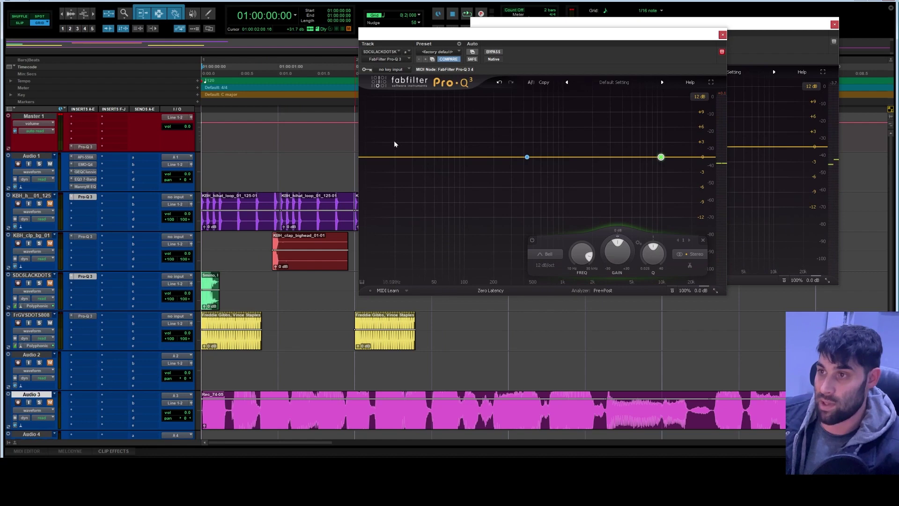
{"action": "left_click", "coordinate": [702, 240]}
{"action": "key", "text": "space"}
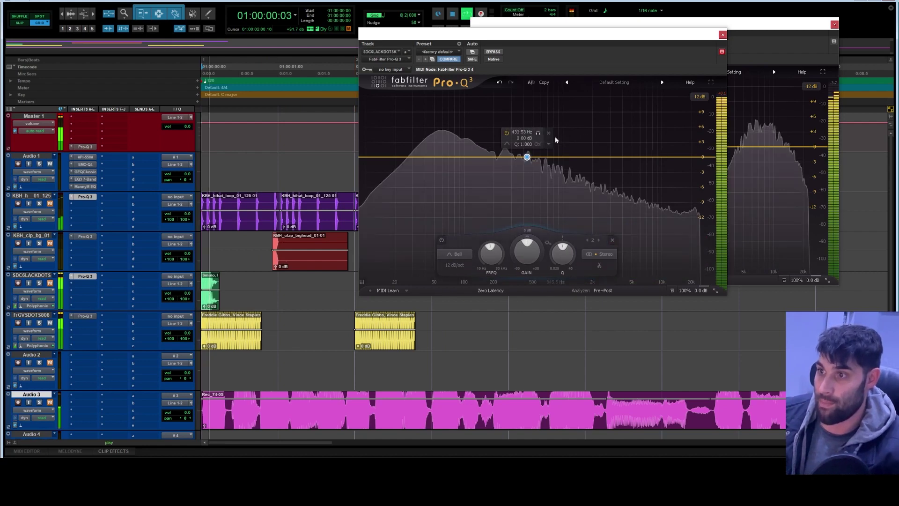
{"action": "key", "text": "space"}
Open the Pro-Q 3 on the 808 track and play the session to examine its spectrum peaks
{"action": "left_click", "coordinate": [77, 317]}
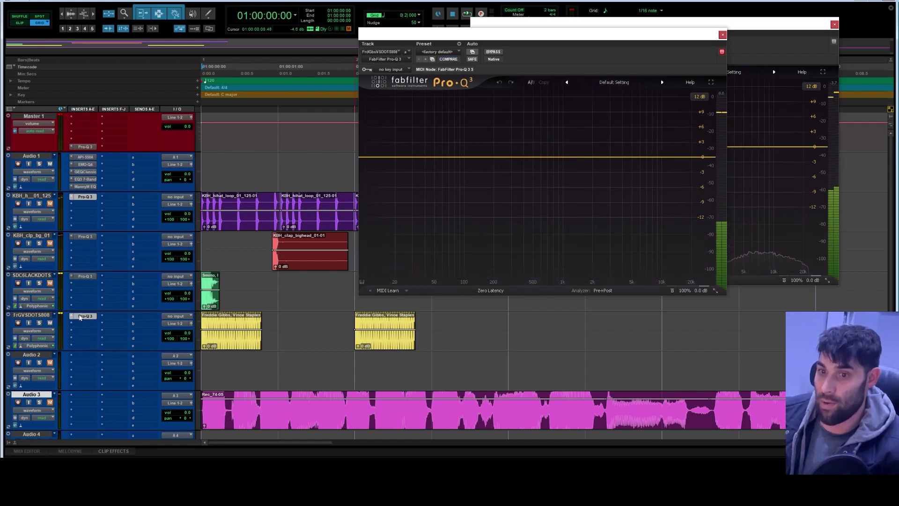
{"action": "key", "text": "space"}
{"action": "key", "text": "space"}
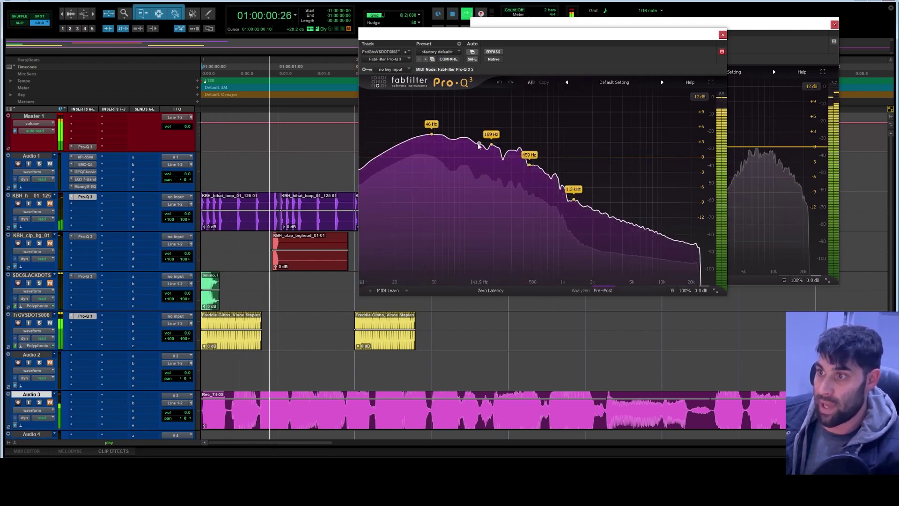
{"action": "key", "text": "space"}
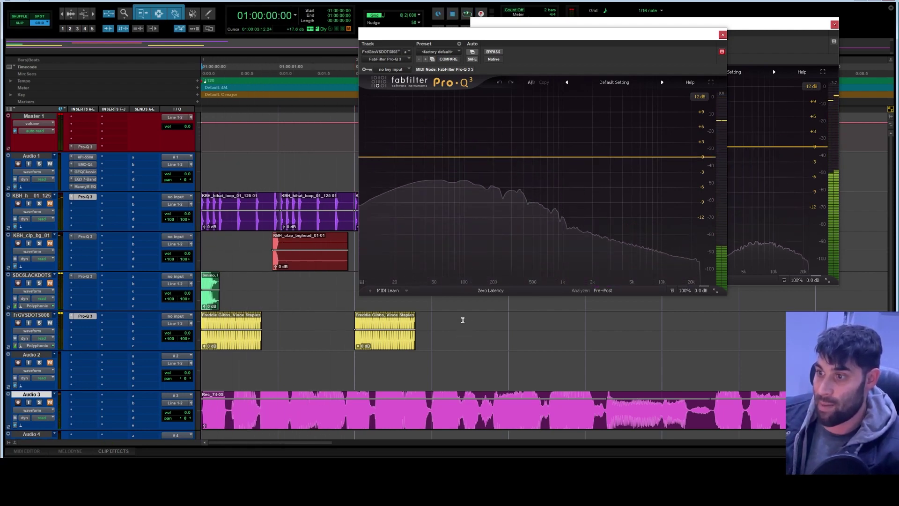
{"action": "key", "text": "space"}
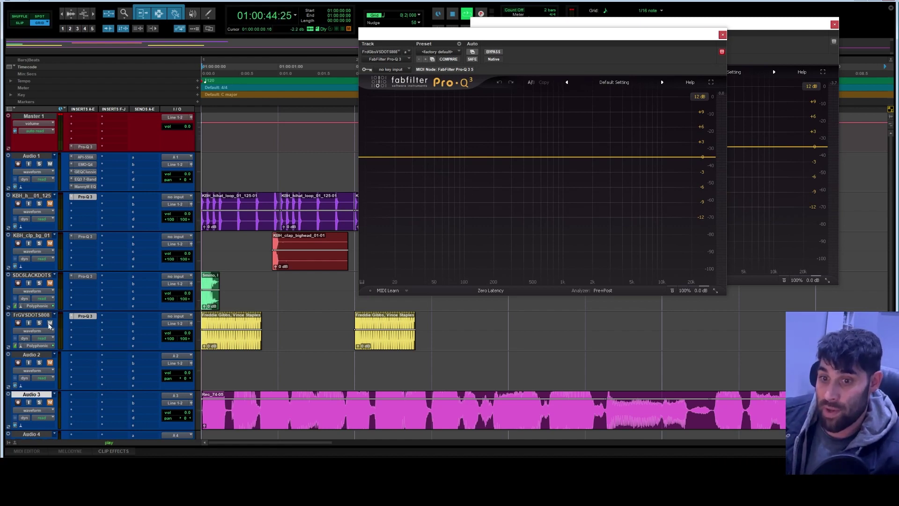
Select the first four seconds of the timeline and play them to view the full mix in Master 1's Pro-Q 3
{"action": "left_click", "coordinate": [50, 323]}
{"action": "left_click", "coordinate": [50, 322]}
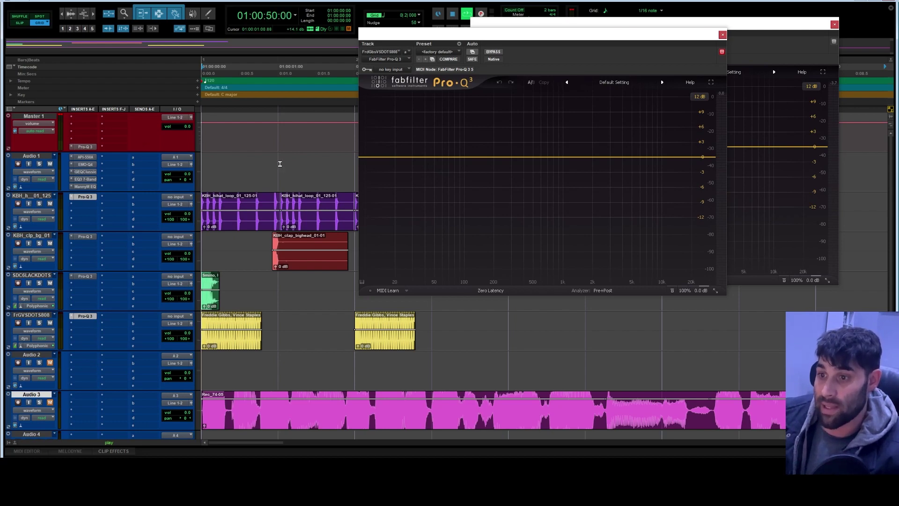
{"action": "left_click_drag", "start_coordinate": [201, 72], "coordinate": [496, 82]}
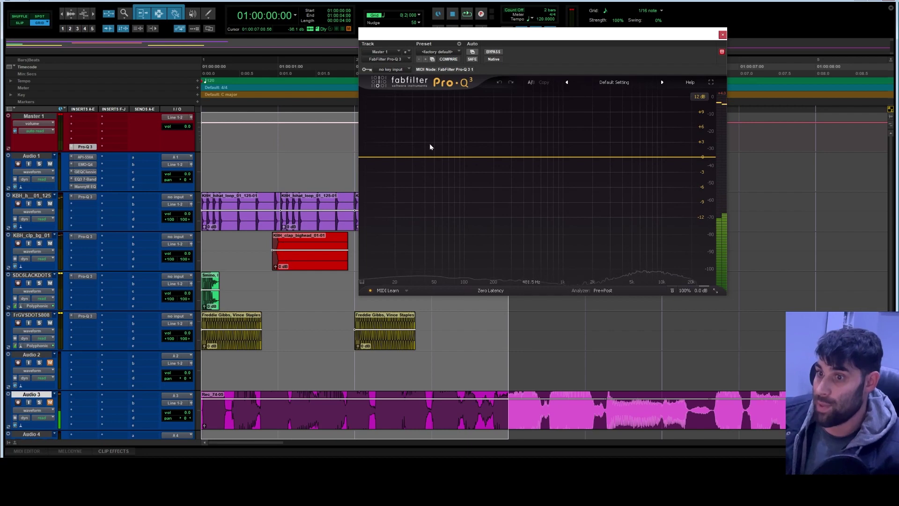
{"action": "key", "text": "space"}
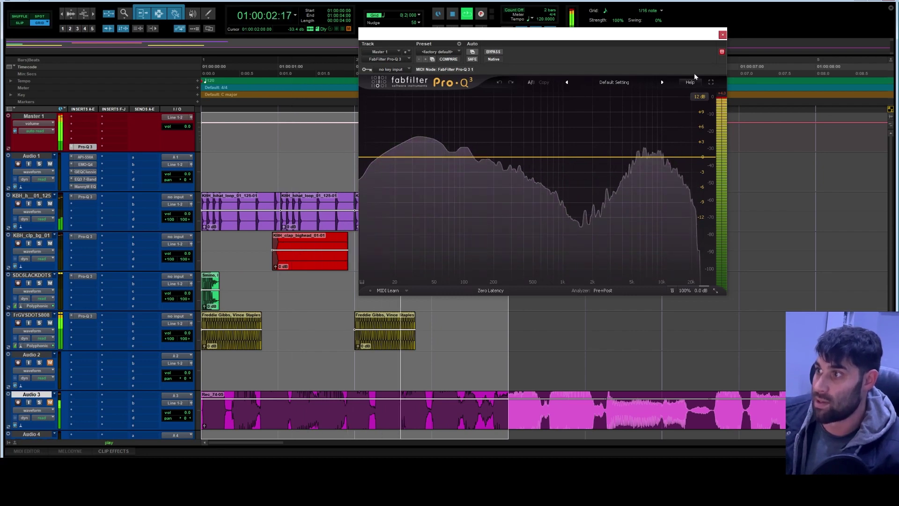
Close Master 1's Pro-Q 3, stop playback, and open the EQ3 7-Band on Audio 1
{"action": "left_click", "coordinate": [722, 35]}
{"action": "key", "text": "space"}
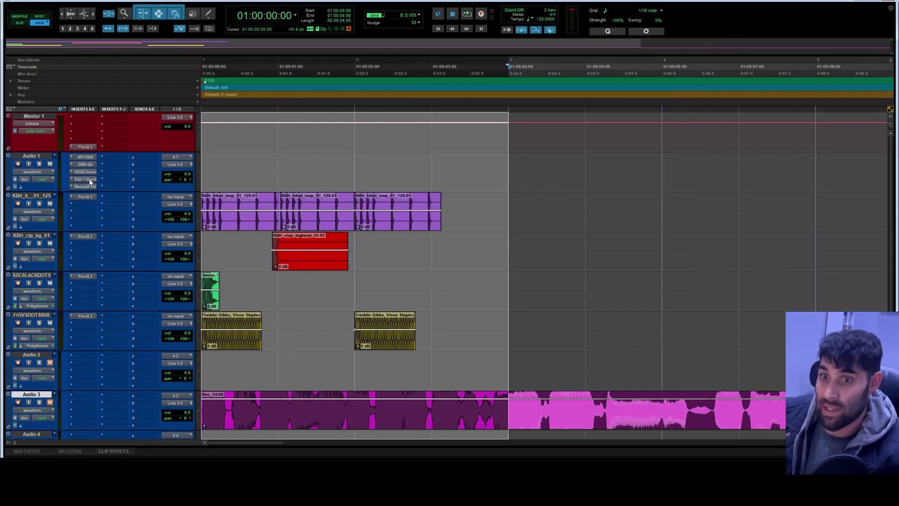
{"action": "left_click", "coordinate": [86, 179]}
{"action": "left_click_drag", "start_coordinate": [172, 7], "coordinate": [406, 29]}
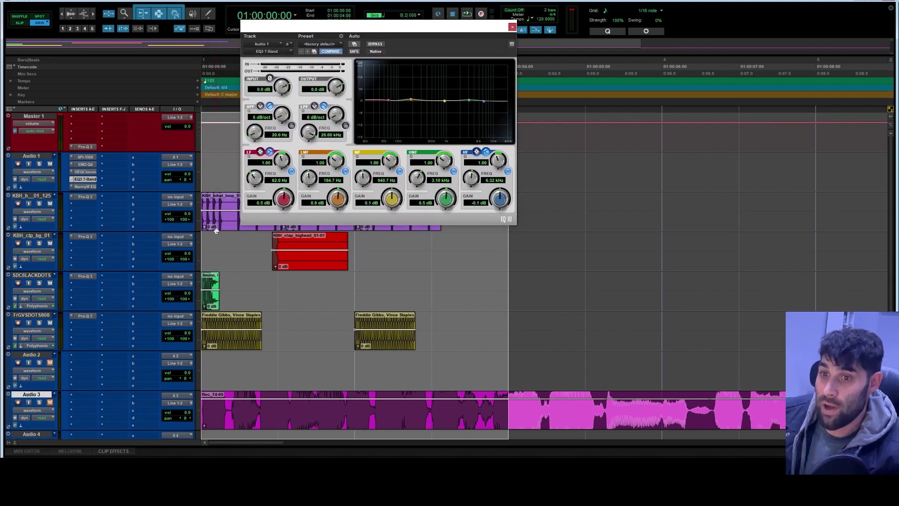
View the EMO-Q4 on Audio 1, close it, and place the hi-hat track's Pro-Q 3 beside the EQ3 7-Band
{"action": "left_click", "coordinate": [89, 165]}
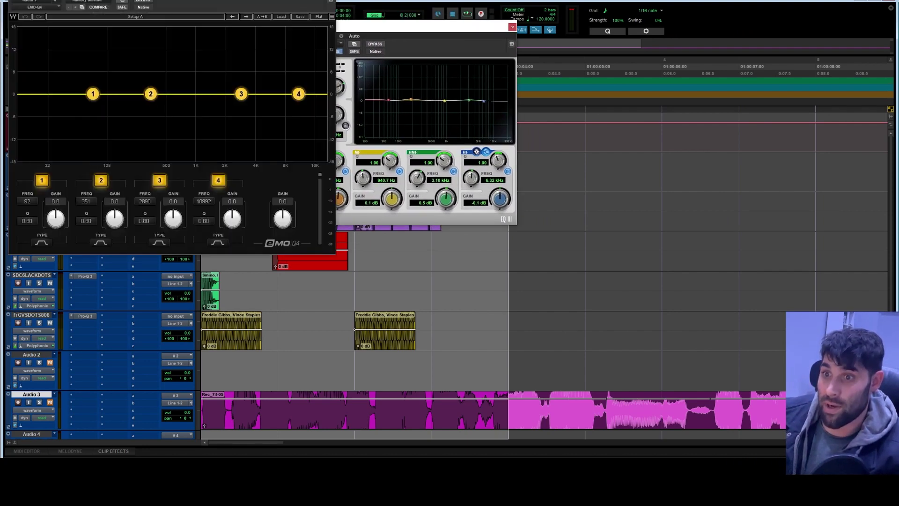
{"action": "left_click", "coordinate": [331, 1]}
{"action": "left_click", "coordinate": [81, 197]}
{"action": "left_click_drag", "start_coordinate": [201, 0], "coordinate": [709, 0]}
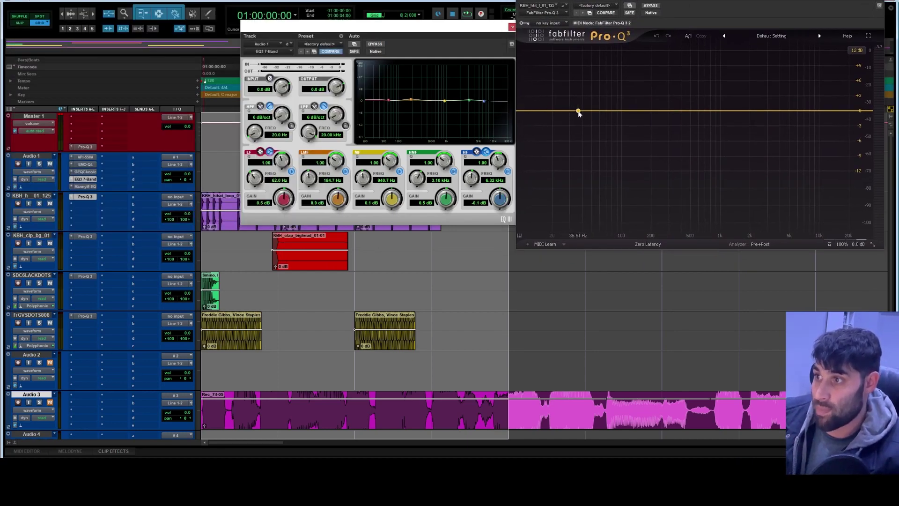
Add four gentle bell bands to the hi-hat's Pro-Q 3, including about -0.73 dB at 158 Hz and -0.90 dB at 976 Hz
{"action": "left_click_drag", "start_coordinate": [641, 111], "coordinate": [641, 115]}
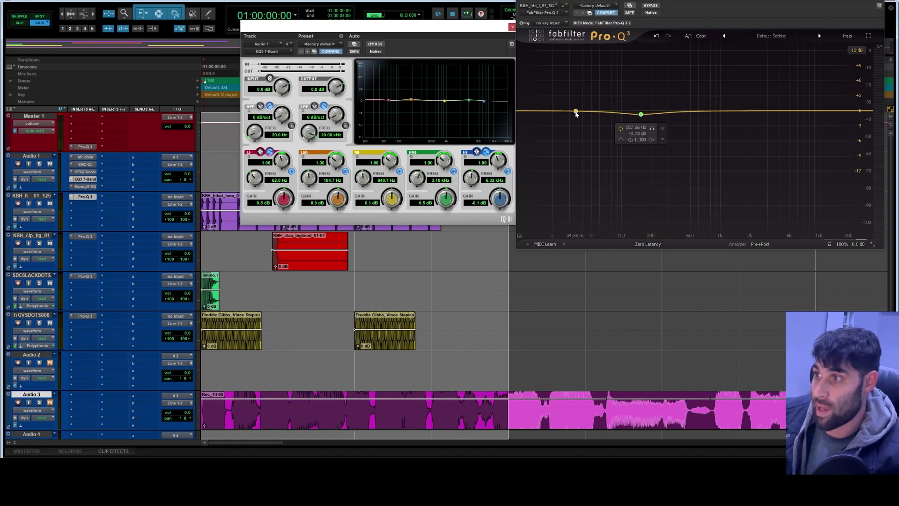
{"action": "left_click_drag", "start_coordinate": [576, 112], "coordinate": [575, 110]}
{"action": "left_click", "coordinate": [708, 113]}
{"action": "left_click", "coordinate": [756, 109]}
Try shifting the bands on the EQ3 7-Band graph of Audio 1
{"action": "left_click_drag", "start_coordinate": [393, 39], "coordinate": [353, 69]}
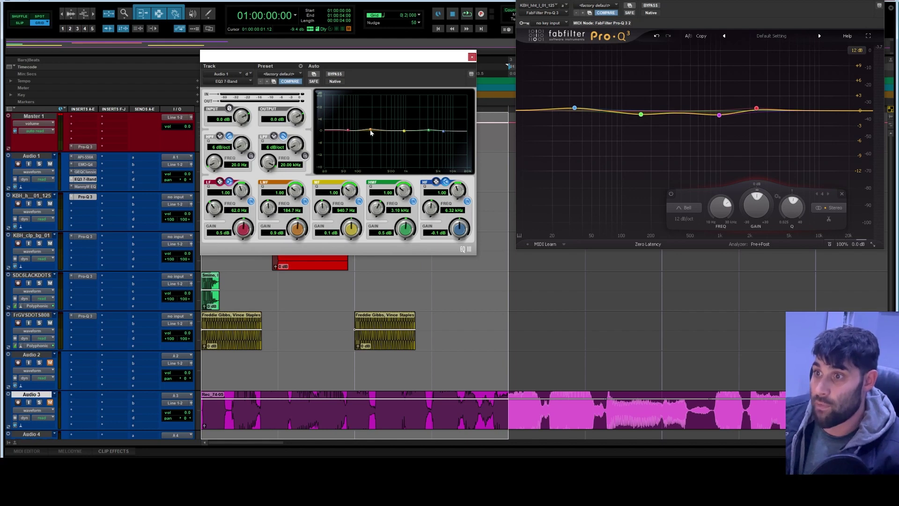
{"action": "left_click_drag", "start_coordinate": [370, 130], "coordinate": [445, 135]}
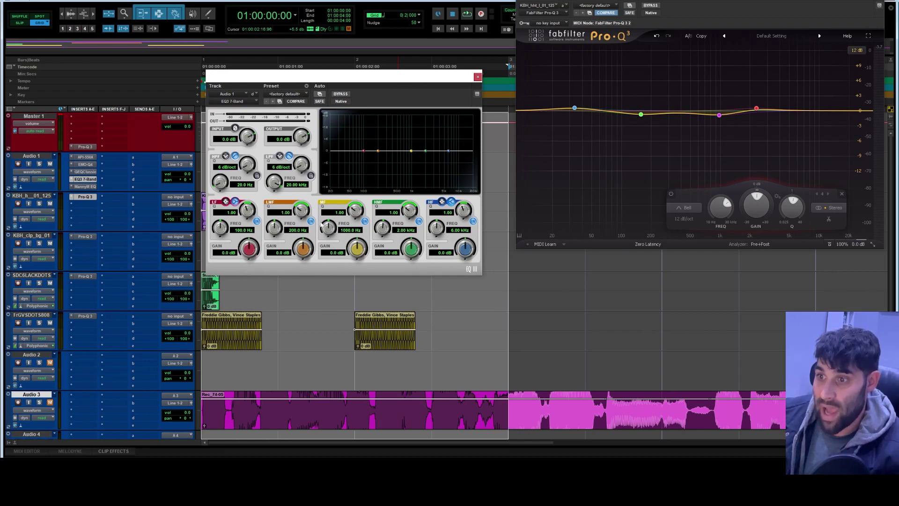
Adjust the Q of the 158 Hz band and move the highest band to about 8844 Hz, -0.41 dB, with a Q of 1.609
{"action": "left_click", "coordinate": [641, 114]}
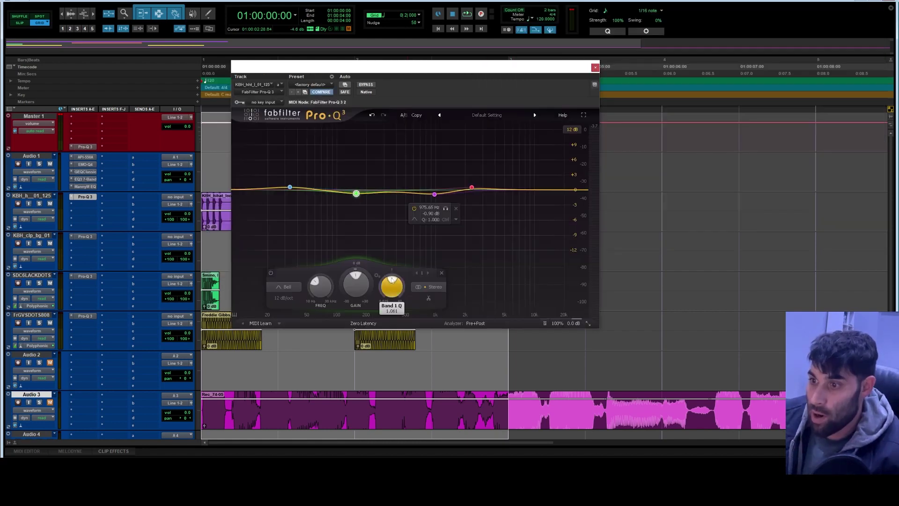
{"action": "scroll", "coordinate": [396, 287], "scroll_direction": "down", "scroll_amount": 5}
{"action": "left_click_drag", "start_coordinate": [472, 187], "coordinate": [460, 171]}
{"action": "scroll", "coordinate": [493, 304], "scroll_direction": "down", "scroll_amount": 5}
{"action": "left_click_drag", "start_coordinate": [492, 304], "coordinate": [512, 289]}
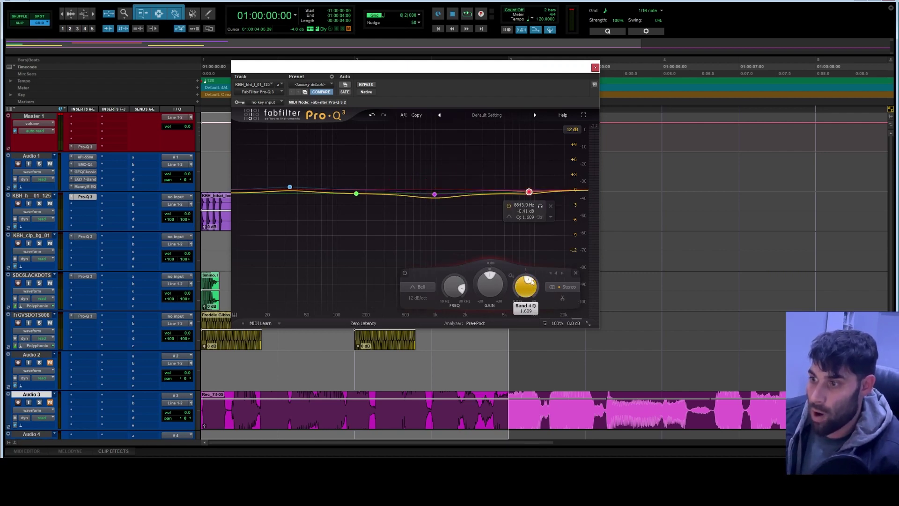
Try narrow and wide boosts and cuts with the highest band, ending at about +3.72 dB at 5232 Hz with a Q of 0.595
{"action": "left_click_drag", "start_coordinate": [535, 282], "coordinate": [534, 302]}
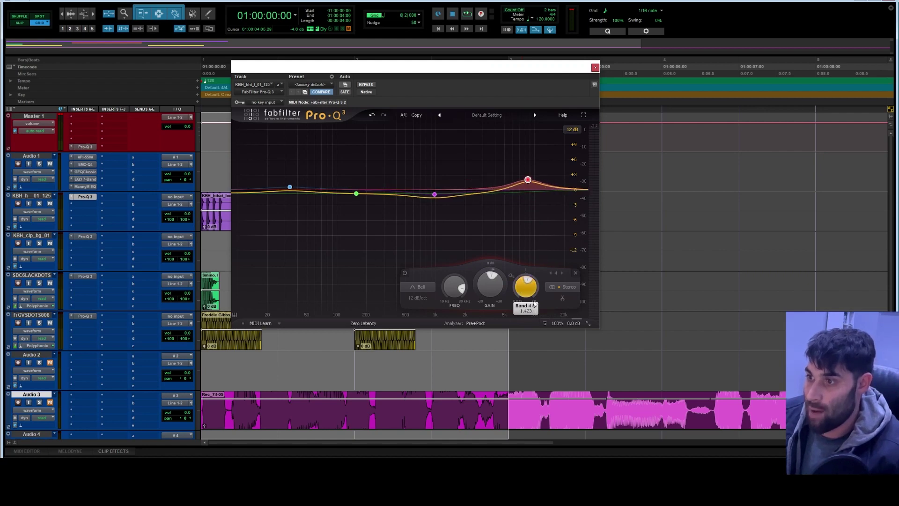
{"action": "left_click_drag", "start_coordinate": [528, 180], "coordinate": [519, 164]}
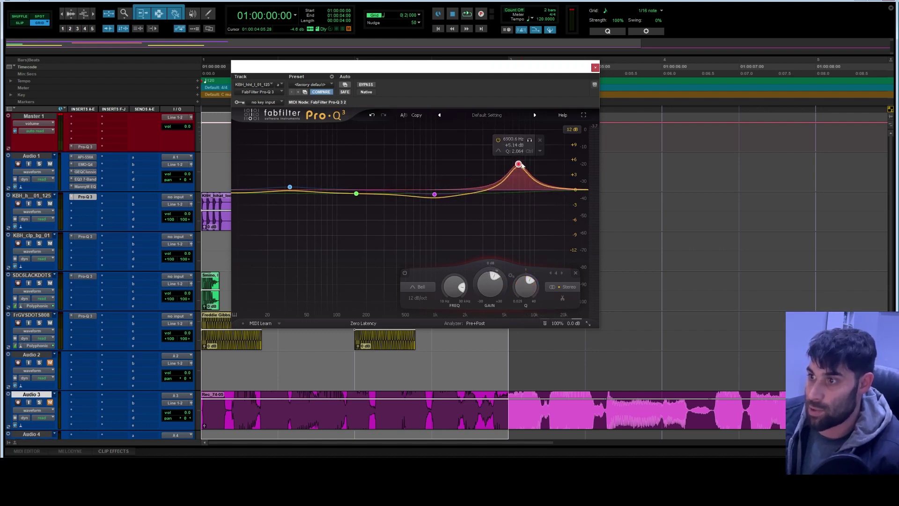
{"action": "left_click_drag", "start_coordinate": [531, 284], "coordinate": [497, 319]}
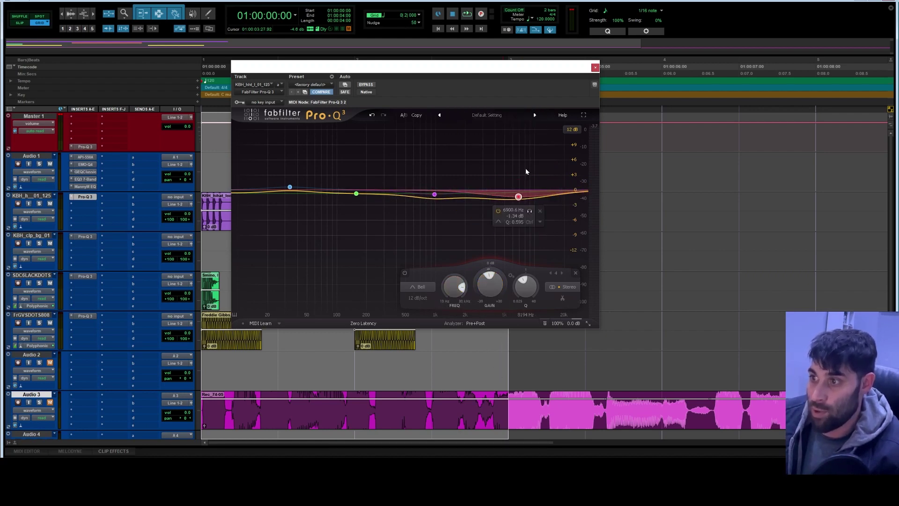
{"action": "left_click_drag", "start_coordinate": [520, 198], "coordinate": [522, 196]}
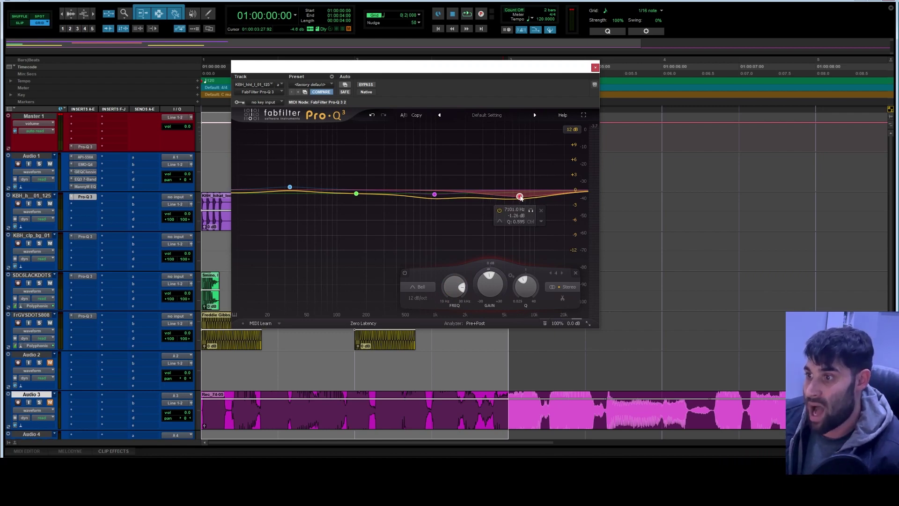
{"action": "left_click_drag", "start_coordinate": [513, 193], "coordinate": [507, 172]}
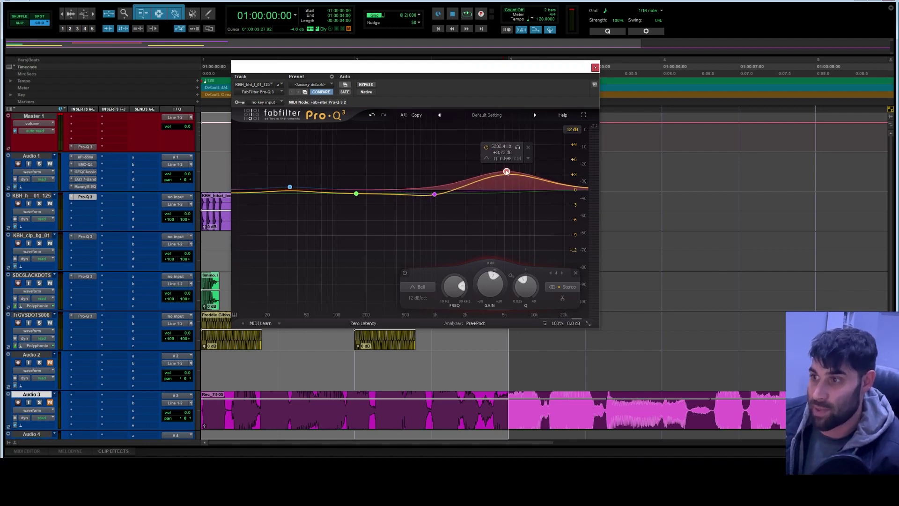
Sweep the highest band's frequency down to about 4184 Hz and slightly back up, keeping a wide boost
{"action": "mouse_move", "coordinate": [455, 288]}
{"action": "left_mouse_down"}
{"action": "mouse_move", "coordinate": [455, 300]}
{"action": "mouse_move", "coordinate": [464, 276]}
{"action": "left_mouse_up"}
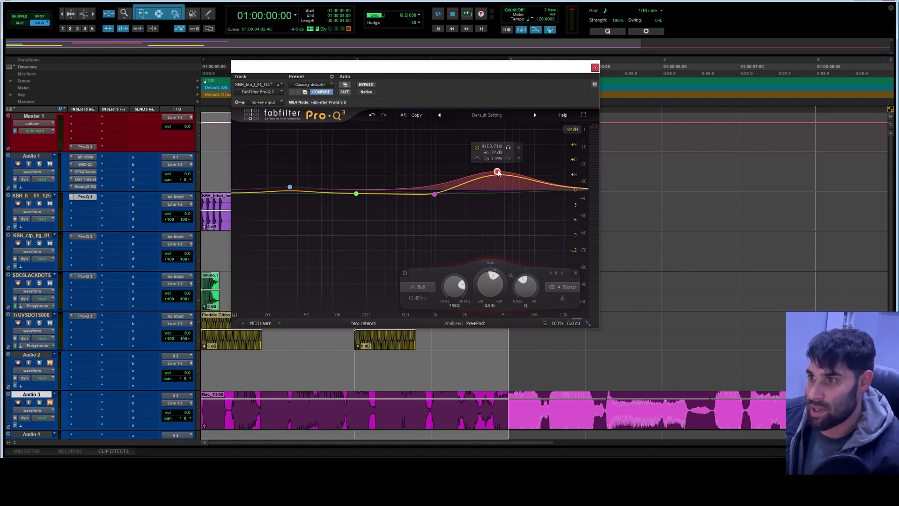
{"action": "left_click_drag", "start_coordinate": [498, 172], "coordinate": [504, 171]}
{"action": "left_click_drag", "start_coordinate": [533, 286], "coordinate": [534, 283]}
{"action": "left_click_drag", "start_coordinate": [462, 289], "coordinate": [463, 289]}
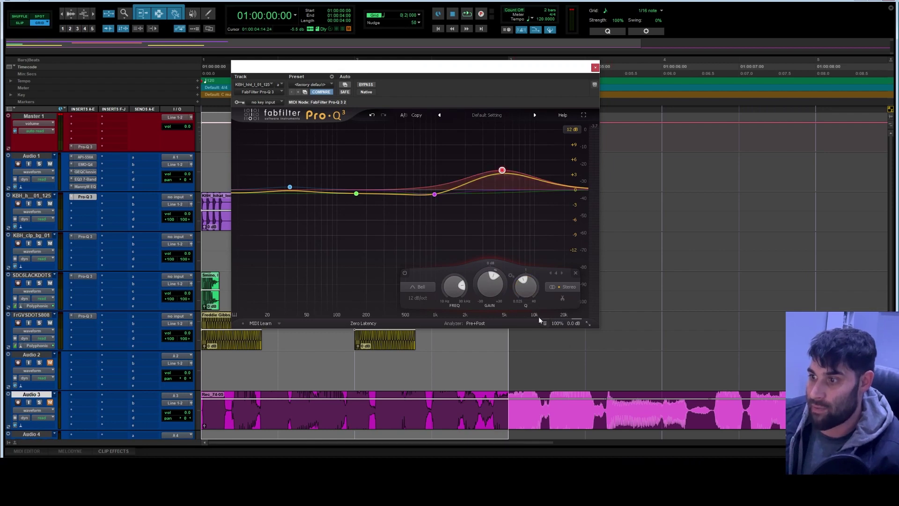
Narrow the highest band's Q and turn the boost into a deep cut near 5 kHz
{"action": "left_click_drag", "start_coordinate": [525, 289], "coordinate": [503, 340]}
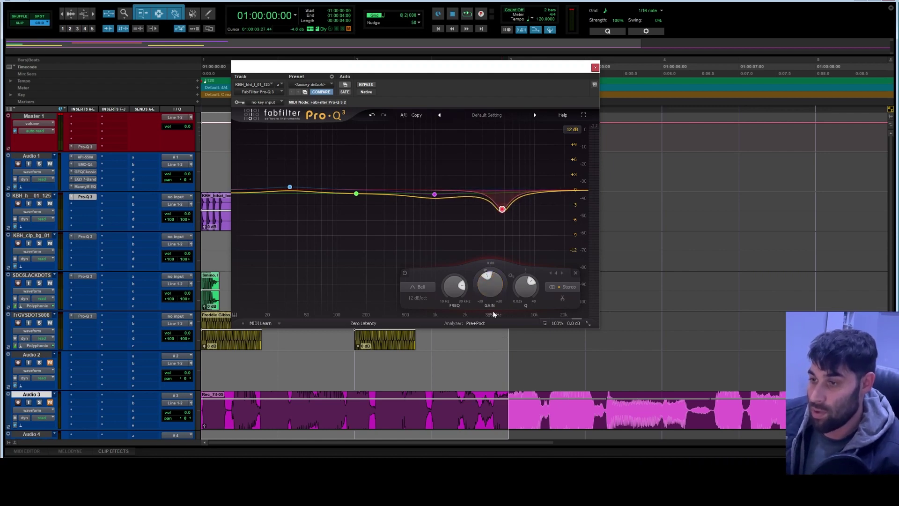
{"action": "left_click_drag", "start_coordinate": [502, 209], "coordinate": [513, 227]}
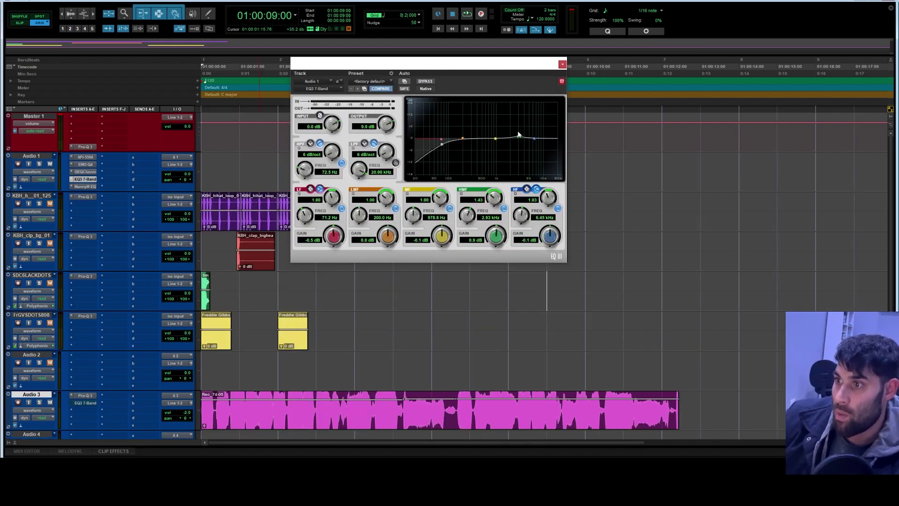
Set the high-pass filter of Audio 1's EQ3 7-Band to about 56.1 Hz at 18 dB/oct, and enable and adjust its low-pass filter
{"action": "left_click_drag", "start_coordinate": [443, 147], "coordinate": [305, 170]}
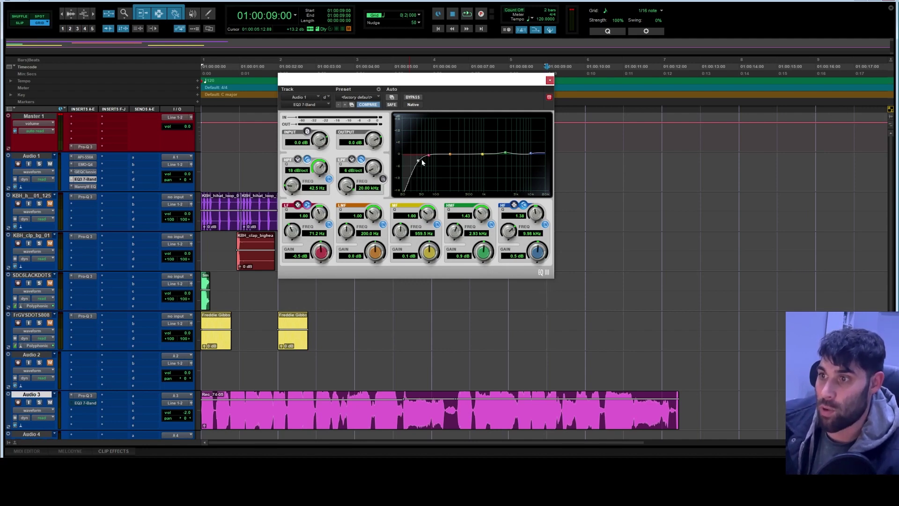
{"action": "left_click_drag", "start_coordinate": [419, 161], "coordinate": [426, 163]}
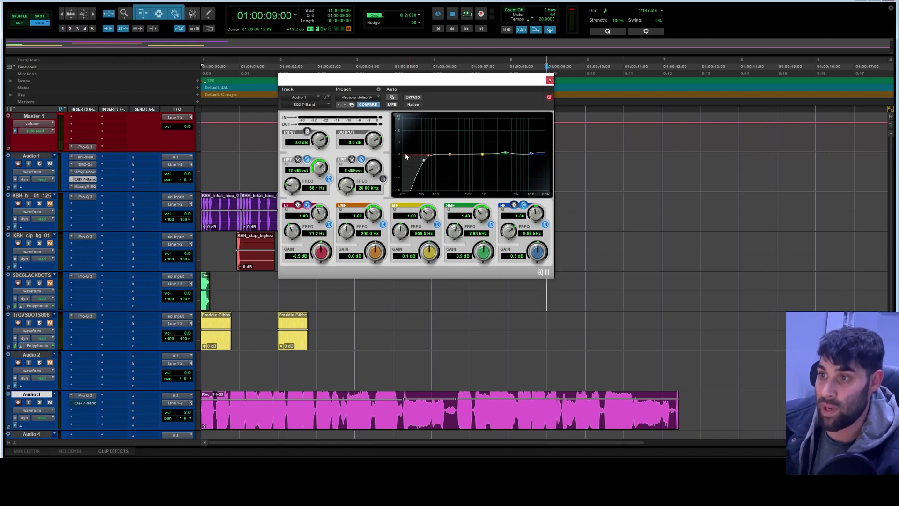
{"action": "left_click", "coordinate": [383, 178]}
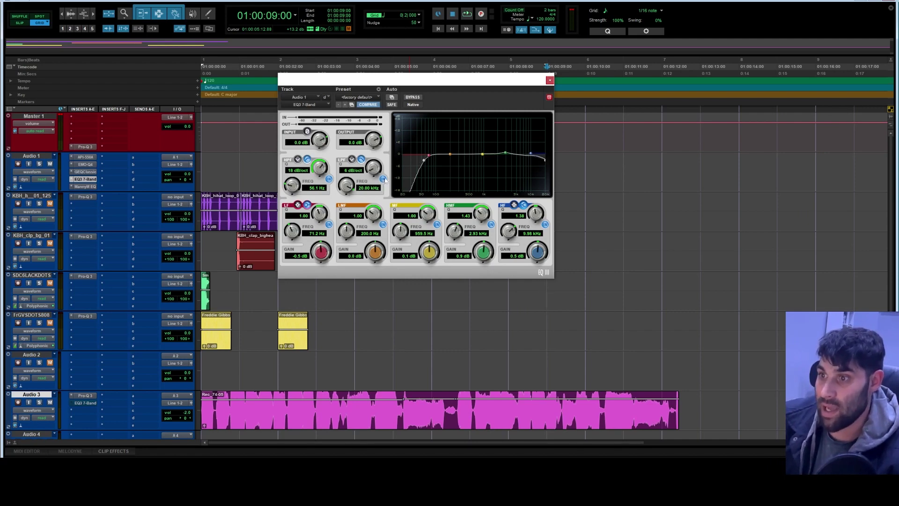
{"action": "left_click_drag", "start_coordinate": [373, 173], "coordinate": [351, 195]}
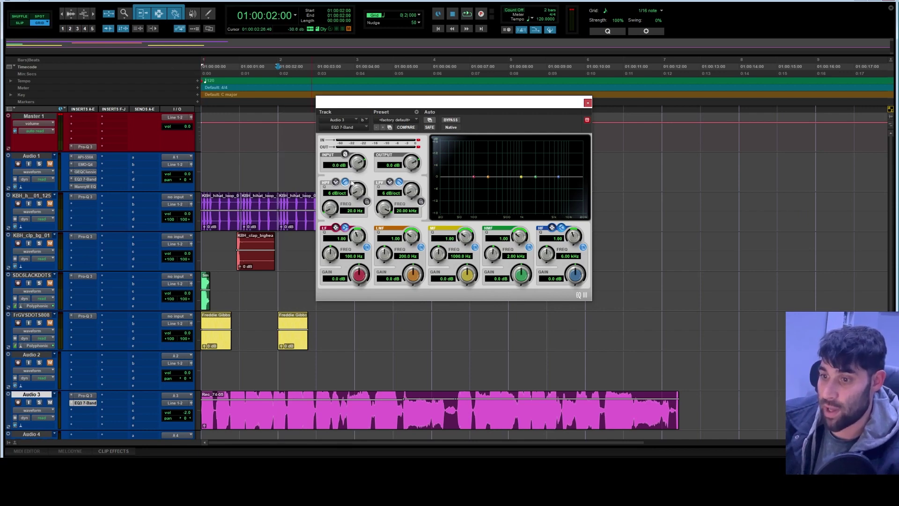
Play the session with Audio 3's EQ3 7-Band flat, stop, and return to the session start
{"action": "key", "text": "space"}
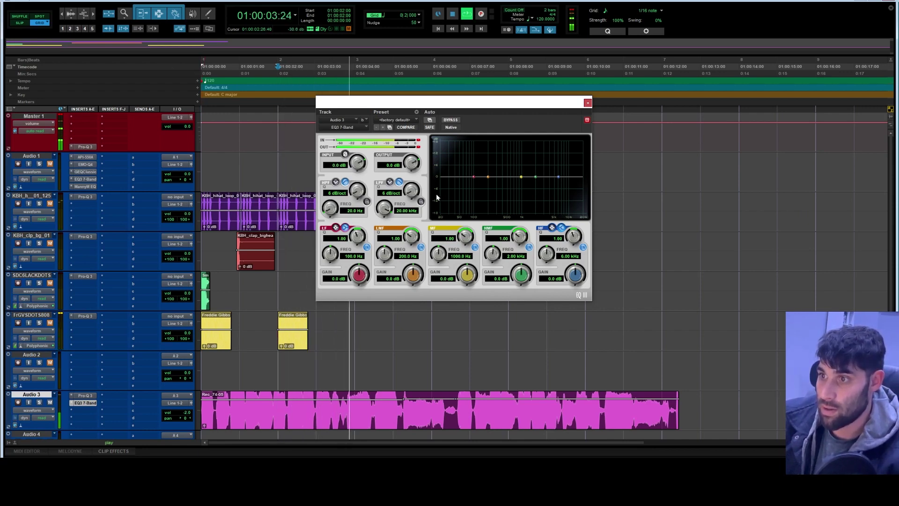
{"action": "key", "text": "space"}
{"action": "left_click", "coordinate": [204, 68]}
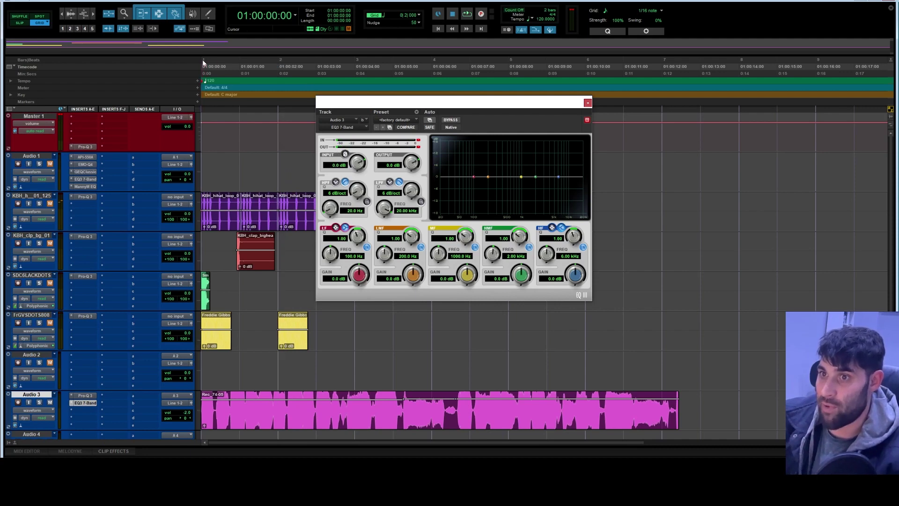
Enable the high-pass filter in Audio 3's EQ3 7-Band at about 310.1 Hz with an 18 dB/oct slope
{"action": "left_click", "coordinate": [367, 202]}
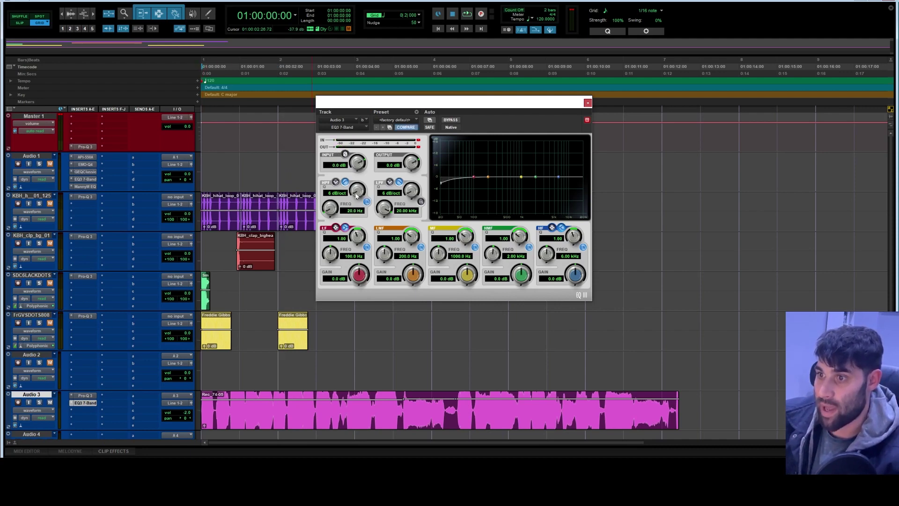
{"action": "left_click_drag", "start_coordinate": [331, 210], "coordinate": [345, 179]}
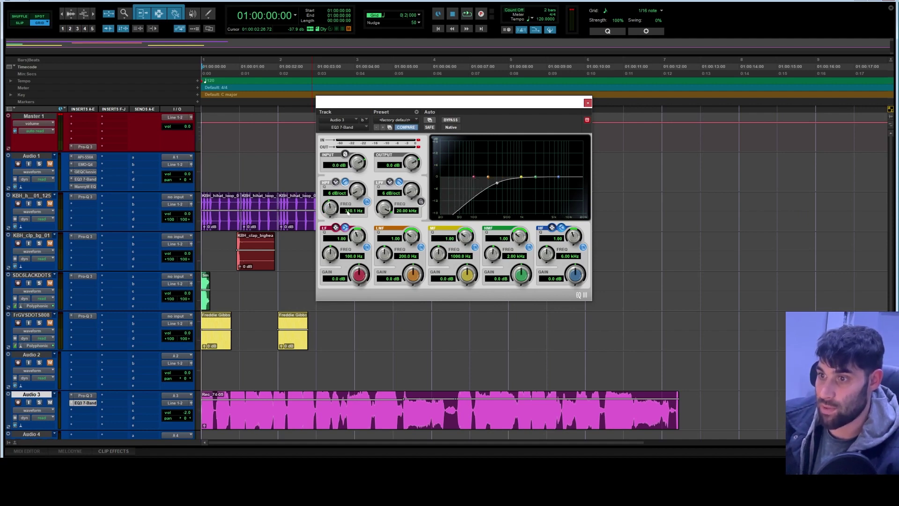
{"action": "left_click_drag", "start_coordinate": [358, 191], "coordinate": [359, 177]}
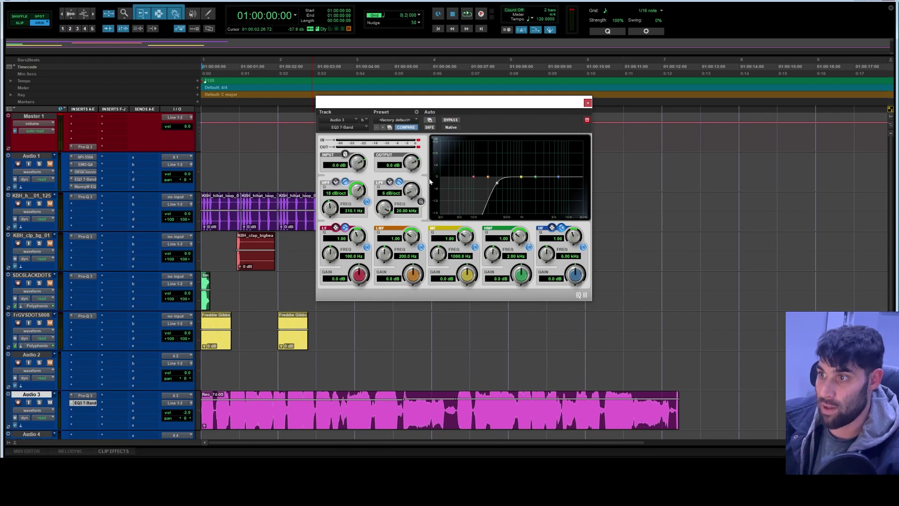
Enable the low-pass filter in Audio 3's EQ3 7-Band at about 1.72 kHz with a 24 dB/oct slope
{"action": "left_click", "coordinate": [421, 202]}
{"action": "left_click_drag", "start_coordinate": [411, 191], "coordinate": [413, 168]}
{"action": "left_click_drag", "start_coordinate": [384, 209], "coordinate": [385, 242]}
During playback, boost the mid band about 2.7 dB at 1.02 kHz and ease the low-pass slope to 18 dB/oct
{"action": "key", "text": "space"}
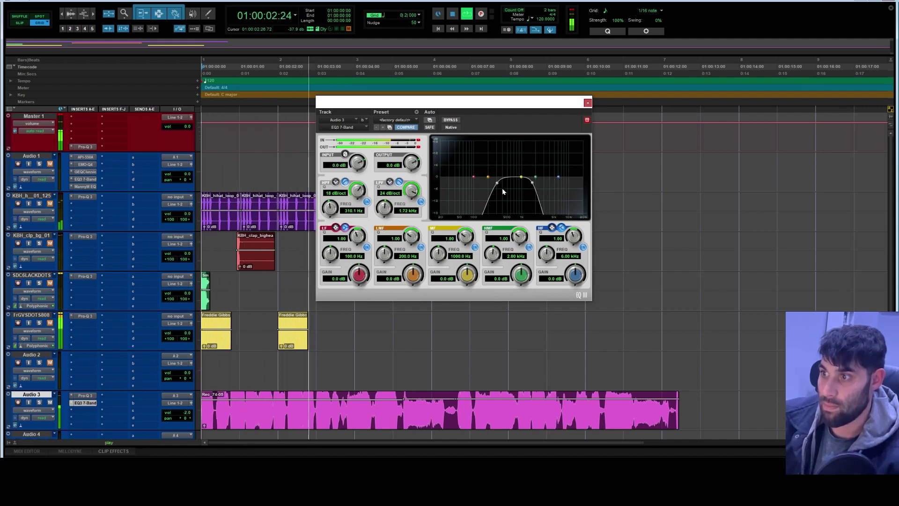
{"action": "left_click_drag", "start_coordinate": [521, 178], "coordinate": [522, 174]}
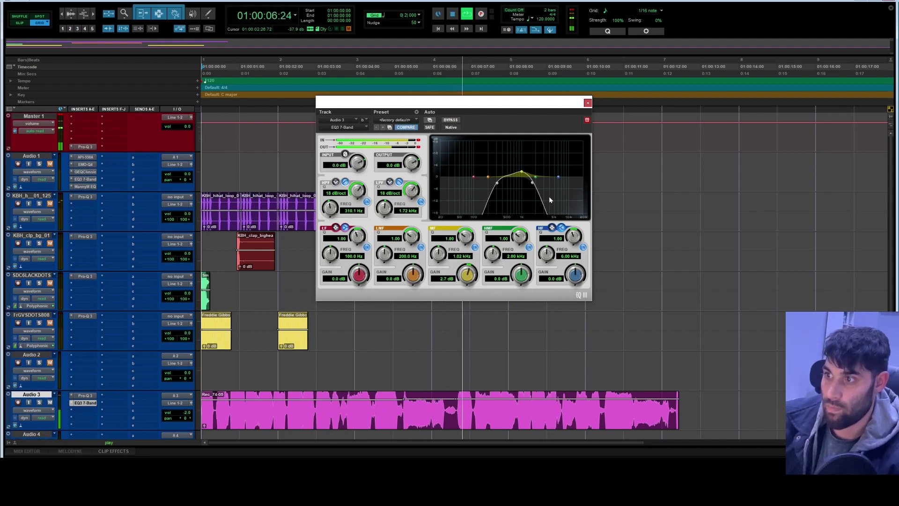
{"action": "key", "text": "space"}
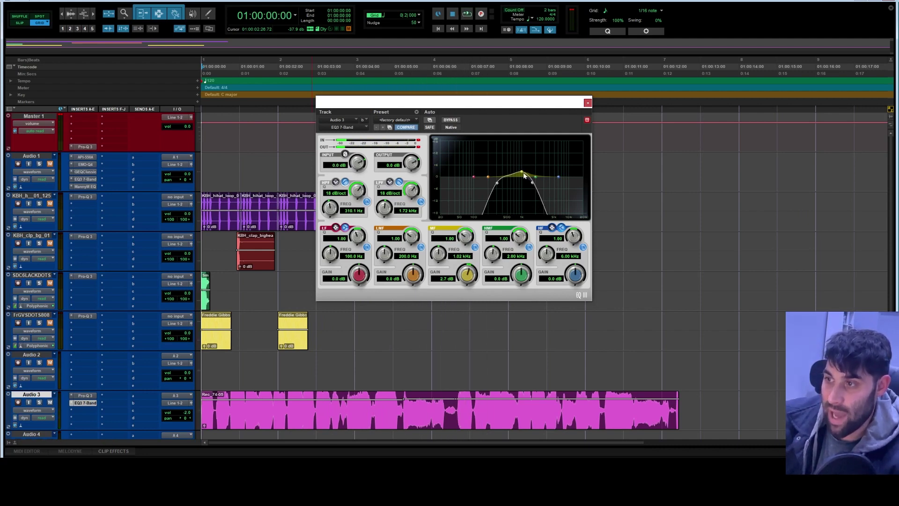
Raise the mid band to about 7.6 dB, set the high-pass to 518.6 Hz and the low-pass to 3.29 kHz, and audition the sound
{"action": "mouse_move", "coordinate": [522, 173]}
{"action": "left_mouse_down"}
{"action": "mouse_move", "coordinate": [529, 168]}
{"action": "mouse_move", "coordinate": [532, 186]}
{"action": "mouse_move", "coordinate": [521, 162]}
{"action": "left_mouse_up"}
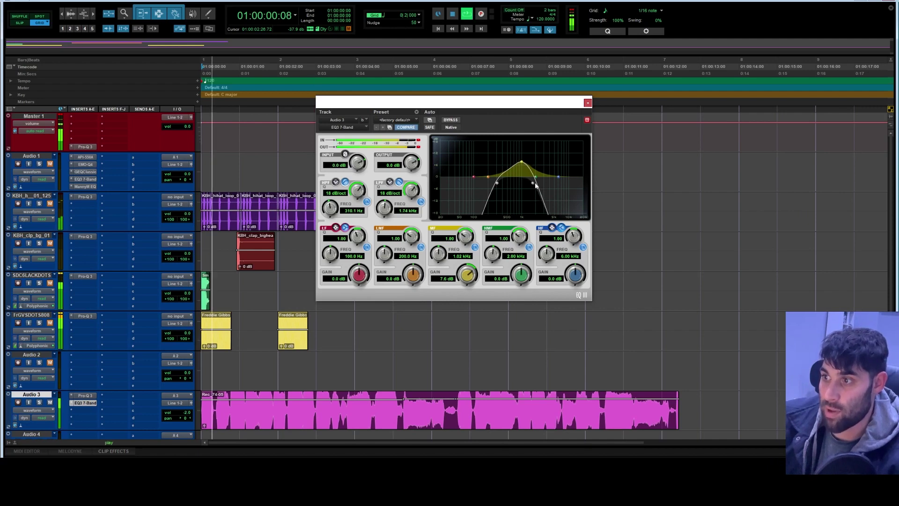
{"action": "left_click_drag", "start_coordinate": [532, 186], "coordinate": [509, 183]}
{"action": "key", "text": "space"}
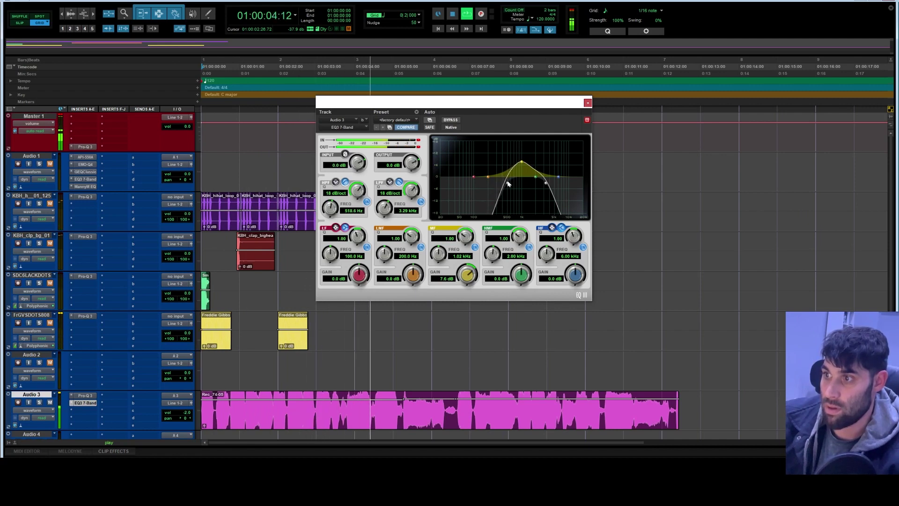
{"action": "key", "text": "space"}
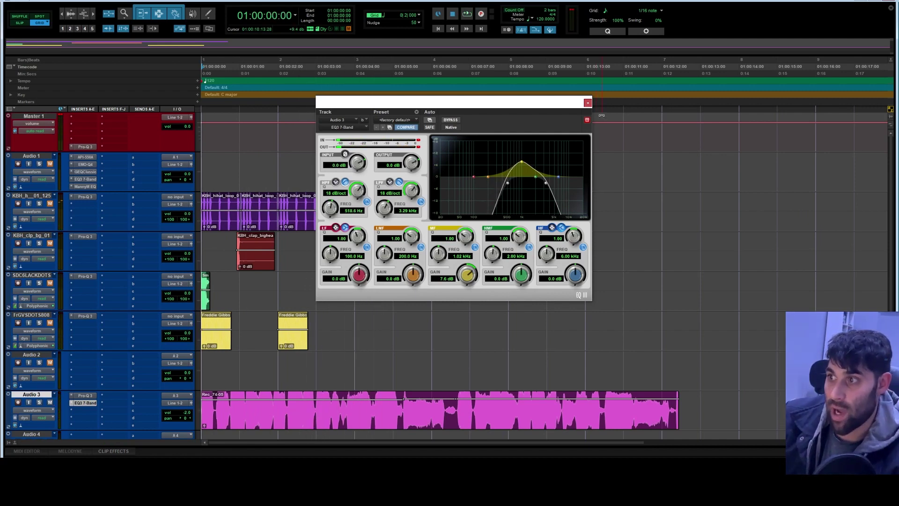
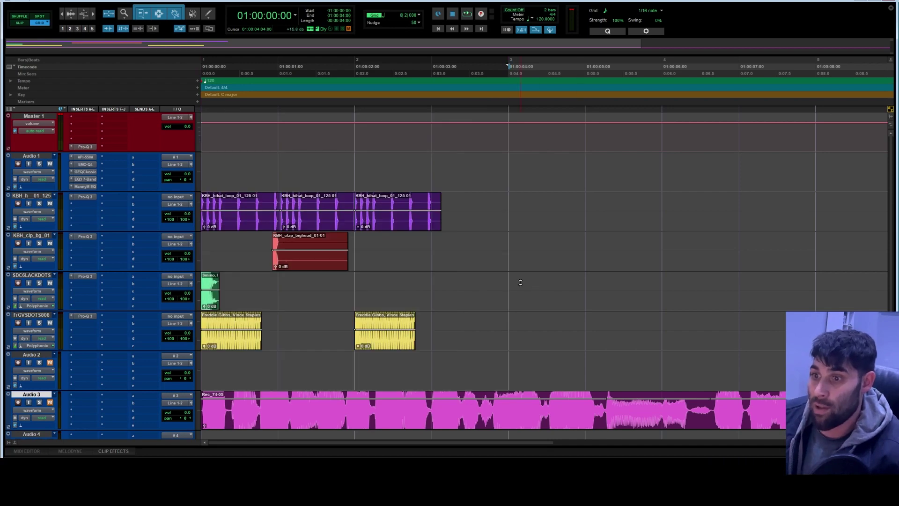
{"action": "left_click", "coordinate": [508, 128]}
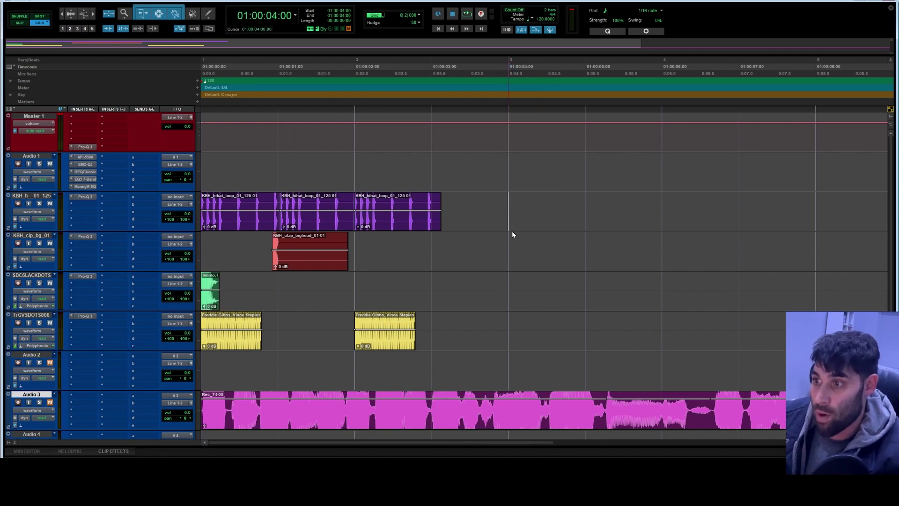
{"action": "scroll", "coordinate": [441, 303], "scroll_direction": "down", "scroll_amount": 1}
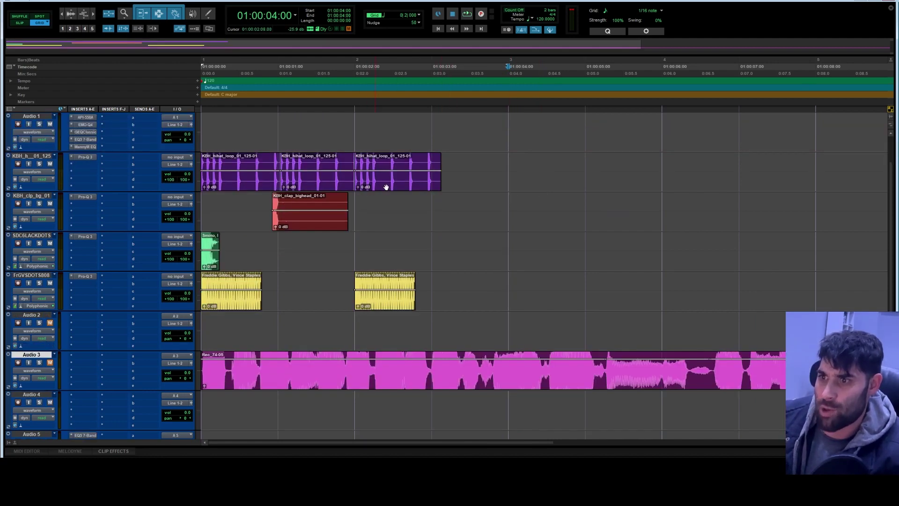
{"action": "scroll", "coordinate": [480, 190], "scroll_direction": "up", "scroll_amount": 1}
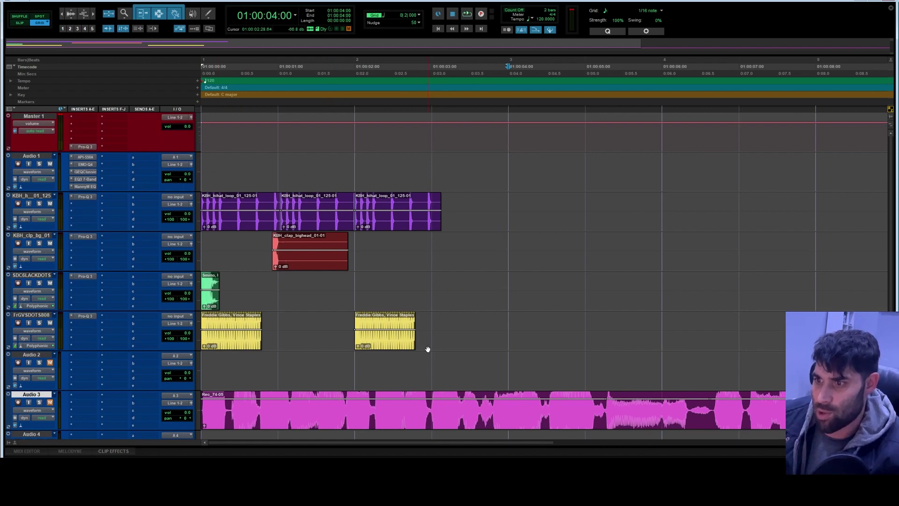
Open the Master track's Pro-Q 3 and loop the session's first three seconds to view the combined frequency spectrum
{"action": "left_click", "coordinate": [201, 70]}
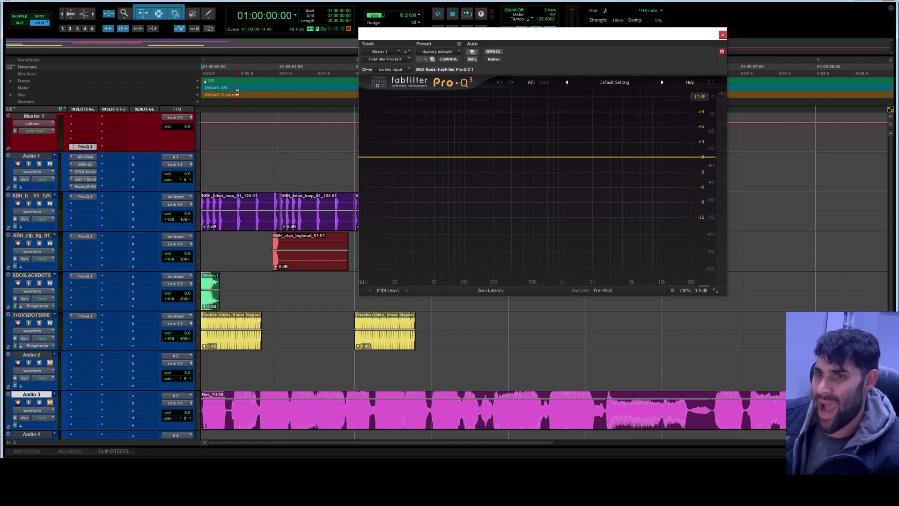
{"action": "left_click_drag", "start_coordinate": [201, 73], "coordinate": [458, 99]}
{"action": "left_click_drag", "start_coordinate": [512, 35], "coordinate": [607, 53]}
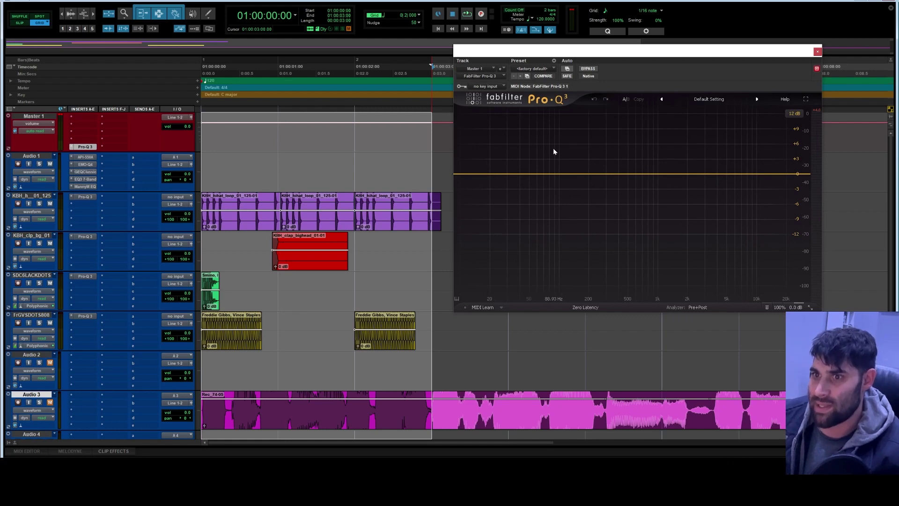
{"action": "key", "text": "space"}
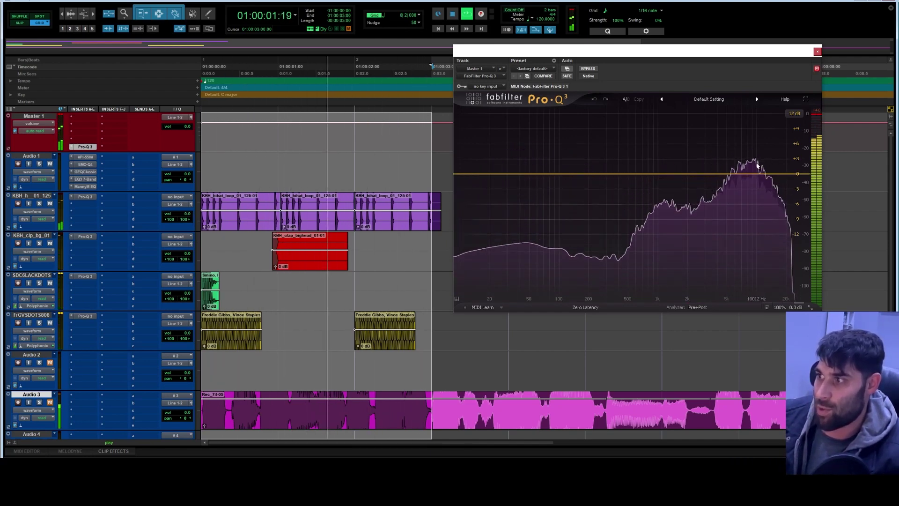
{"action": "mouse_move", "coordinate": [761, 159]}
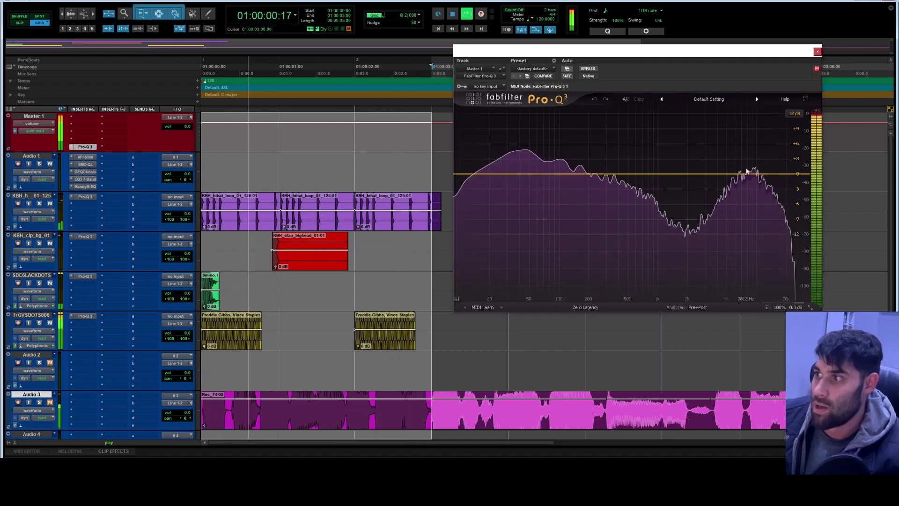
During playback, add a narrow bell band near 9 kHz in the Master's Pro-Q 3 and cut it by roughly 10 dB
{"action": "left_click_drag", "start_coordinate": [748, 176], "coordinate": [752, 178]}
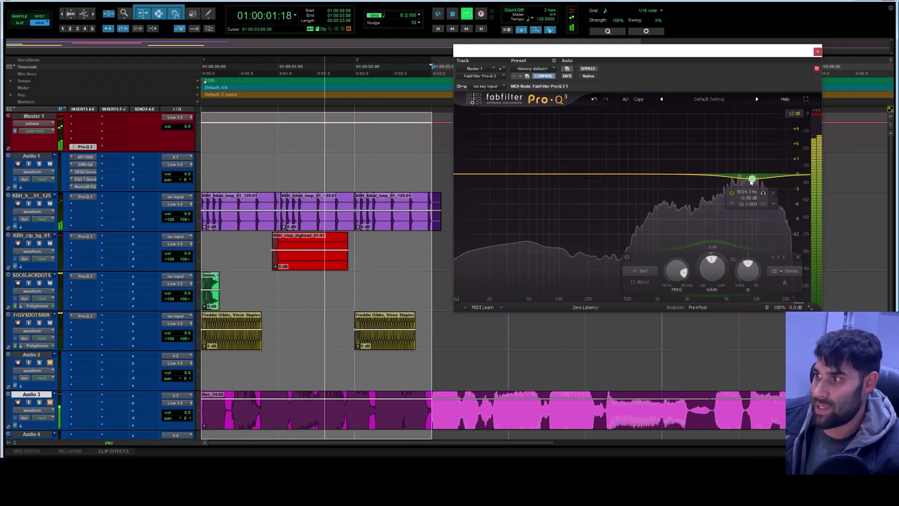
{"action": "mouse_move", "coordinate": [709, 263]}
{"action": "left_mouse_down"}
{"action": "mouse_move", "coordinate": [710, 272]}
{"action": "mouse_move", "coordinate": [749, 265]}
{"action": "mouse_move", "coordinate": [753, 233]}
{"action": "mouse_move", "coordinate": [711, 271]}
{"action": "mouse_move", "coordinate": [711, 256]}
{"action": "mouse_move", "coordinate": [711, 269]}
{"action": "left_mouse_up"}
{"action": "left_click_drag", "start_coordinate": [695, 331], "coordinate": [672, 428]}
{"action": "left_click_drag", "start_coordinate": [752, 231], "coordinate": [753, 197]}
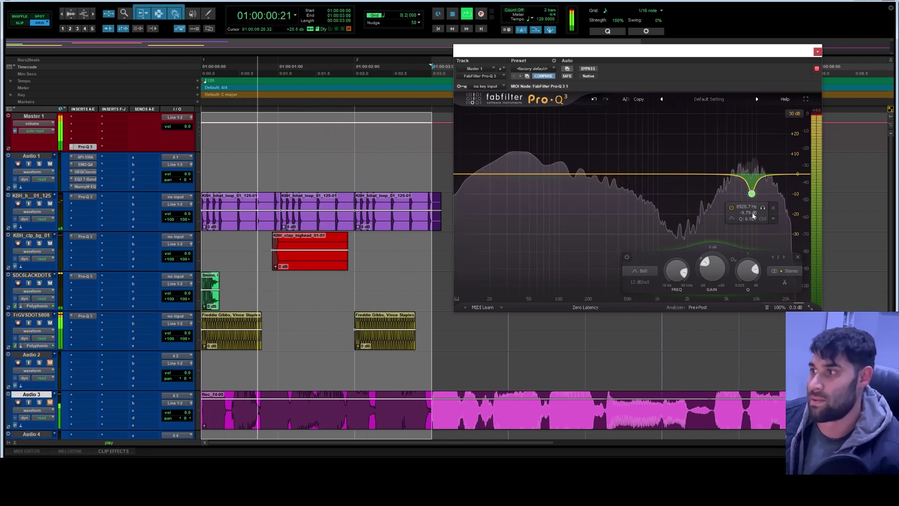
{"action": "left_click_drag", "start_coordinate": [752, 194], "coordinate": [752, 192]}
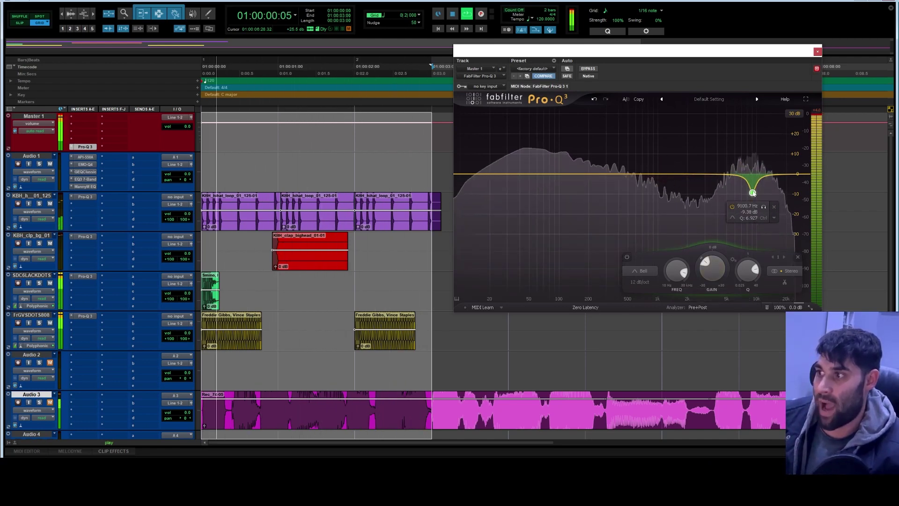
Add a low-shelf band at 10 Hz in the Master's Pro-Q 3, cut it by 30 dB, and stop playback
{"action": "left_click", "coordinate": [459, 176]}
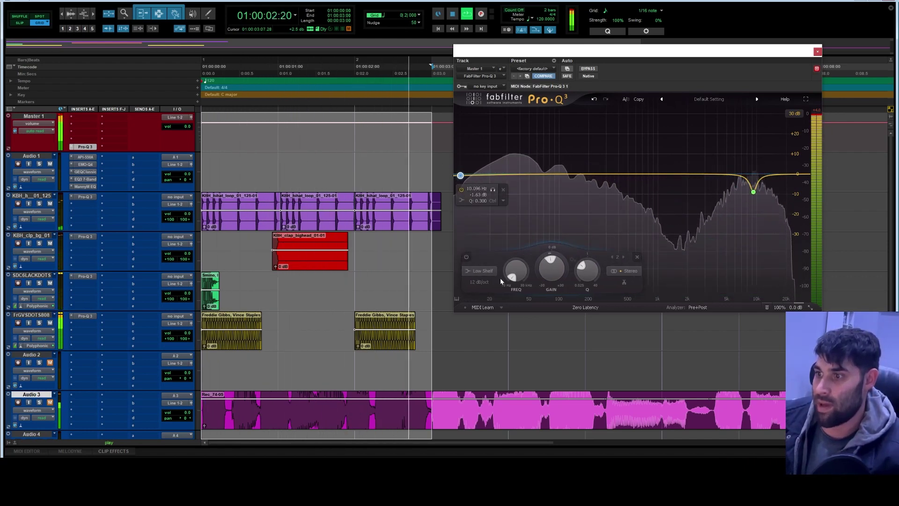
{"action": "left_click_drag", "start_coordinate": [461, 175], "coordinate": [453, 269]}
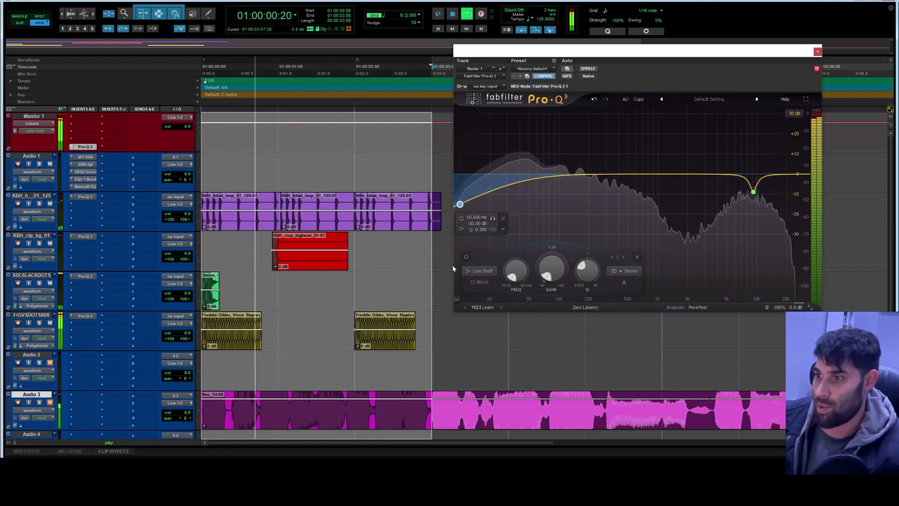
{"action": "key", "text": "space"}
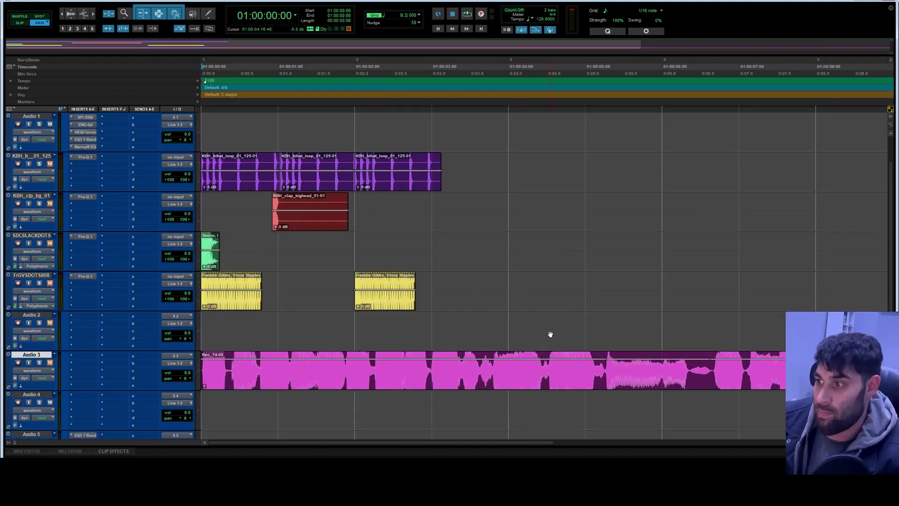
Insert Pro-Q 3 and EQ3 7-Band on the Audio 3 track and show both plug-in windows side by side
{"action": "left_click_drag", "start_coordinate": [535, 443], "coordinate": [513, 439]}
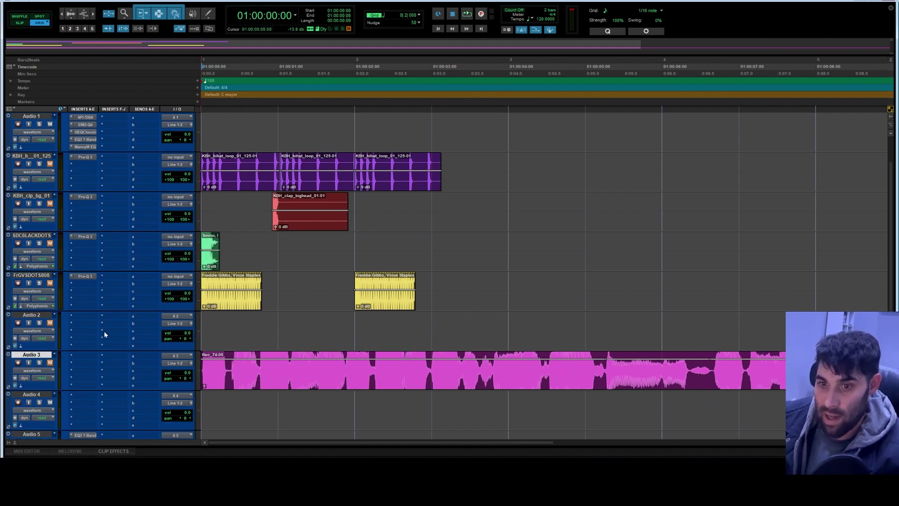
{"action": "left_click", "coordinate": [86, 356]}
{"action": "left_click", "coordinate": [78, 359]}
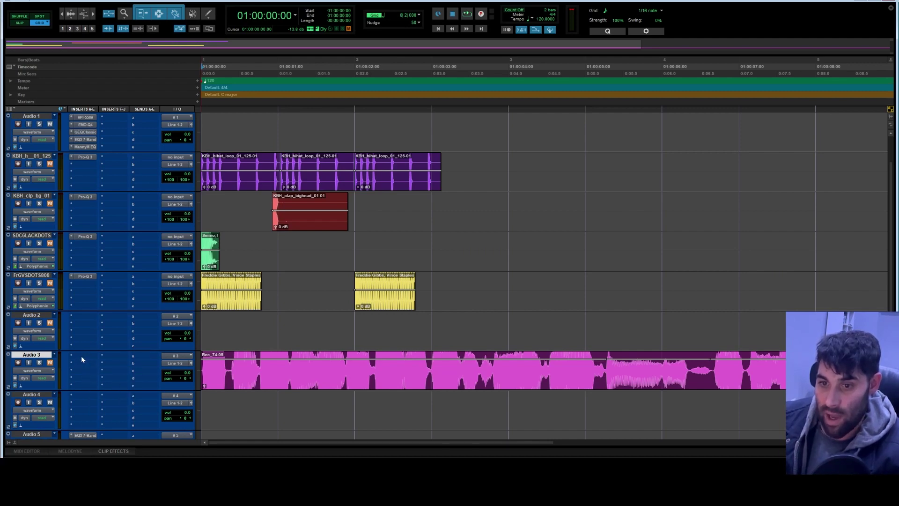
{"action": "left_click", "coordinate": [82, 359]}
{"action": "mouse_move", "coordinate": [111, 382]}
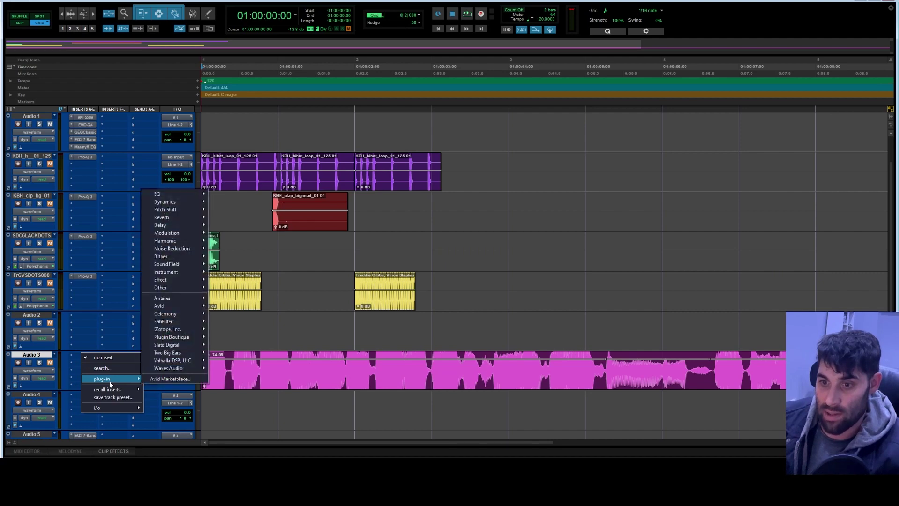
{"action": "mouse_move", "coordinate": [172, 192]}
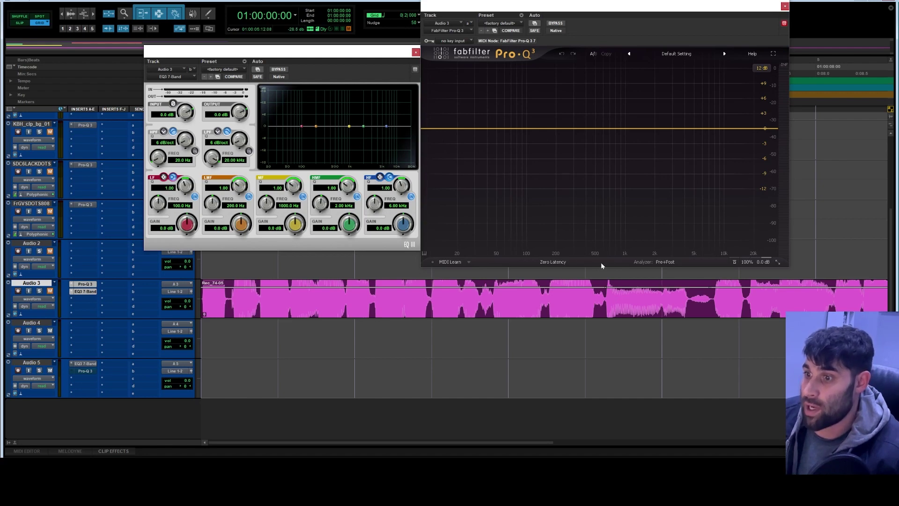
Add a slight low-shelf boost in Audio 3's Pro-Q 3, and play the track with the EQ3 7-Band in view for comparison
{"action": "mouse_move", "coordinate": [426, 133]}
{"action": "left_mouse_down"}
{"action": "mouse_move", "coordinate": [436, 147]}
{"action": "mouse_move", "coordinate": [434, 129]}
{"action": "mouse_move", "coordinate": [442, 130]}
{"action": "left_mouse_up"}
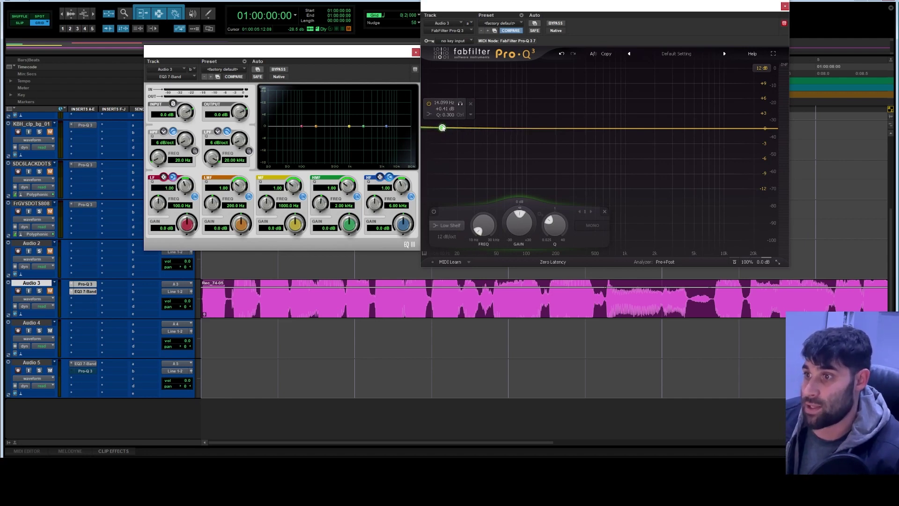
{"action": "left_click_drag", "start_coordinate": [442, 130], "coordinate": [468, 119]}
{"action": "left_click_drag", "start_coordinate": [300, 51], "coordinate": [525, 44]}
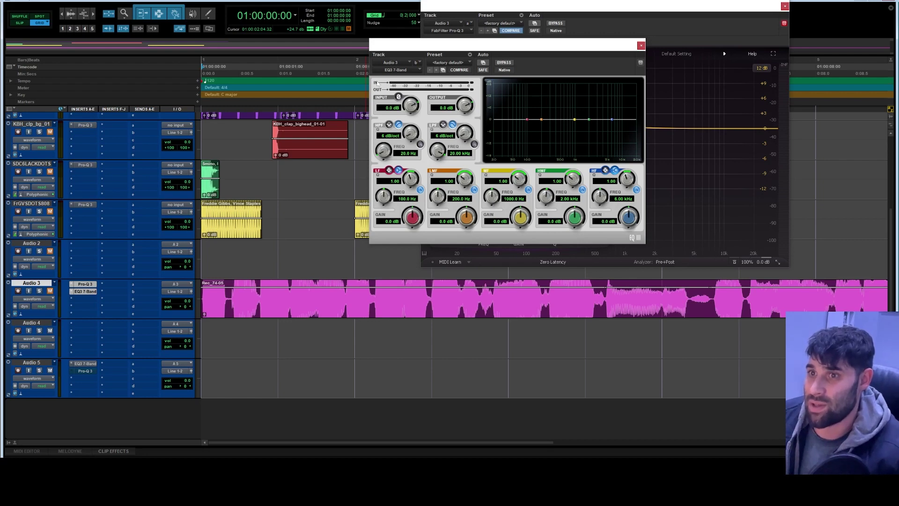
{"action": "key", "text": "space"}
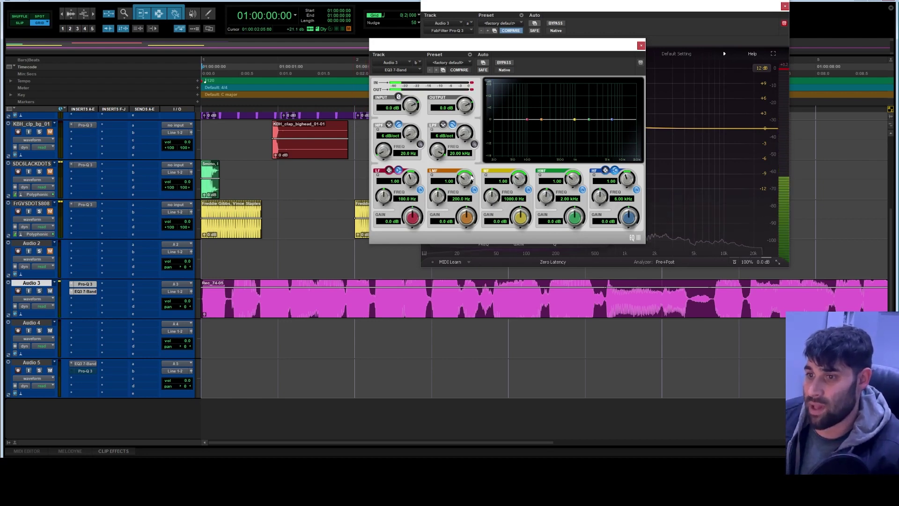
Set the low-frequency band of Audio 3's EQ3 7-Band to 63.5 Hz with 0.5 dB of gain and stop playback
{"action": "left_click_drag", "start_coordinate": [609, 48], "coordinate": [374, 45]}
{"action": "mouse_move", "coordinate": [291, 117]}
{"action": "left_mouse_down"}
{"action": "mouse_move", "coordinate": [283, 101]}
{"action": "mouse_move", "coordinate": [288, 116]}
{"action": "left_mouse_up"}
{"action": "key", "text": "space"}
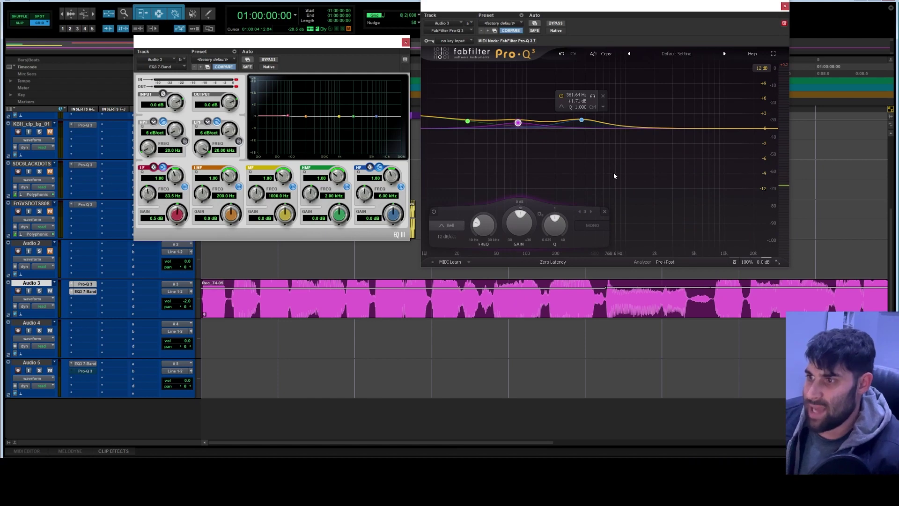
Flatten the selected bell band's gain in Audio 3's Pro-Q 3 and clear all of its bands
{"action": "left_click_drag", "start_coordinate": [610, 8], "coordinate": [597, 3]}
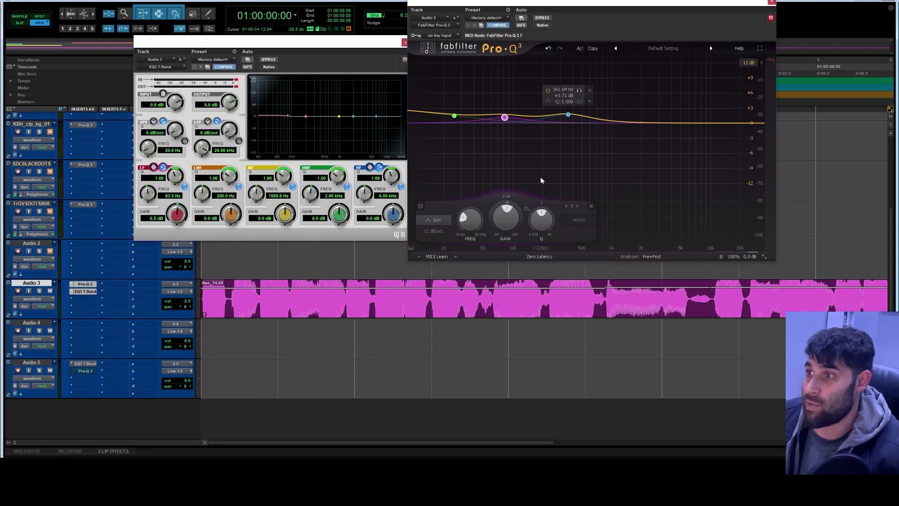
{"action": "left_click_drag", "start_coordinate": [507, 213], "coordinate": [542, 225]}
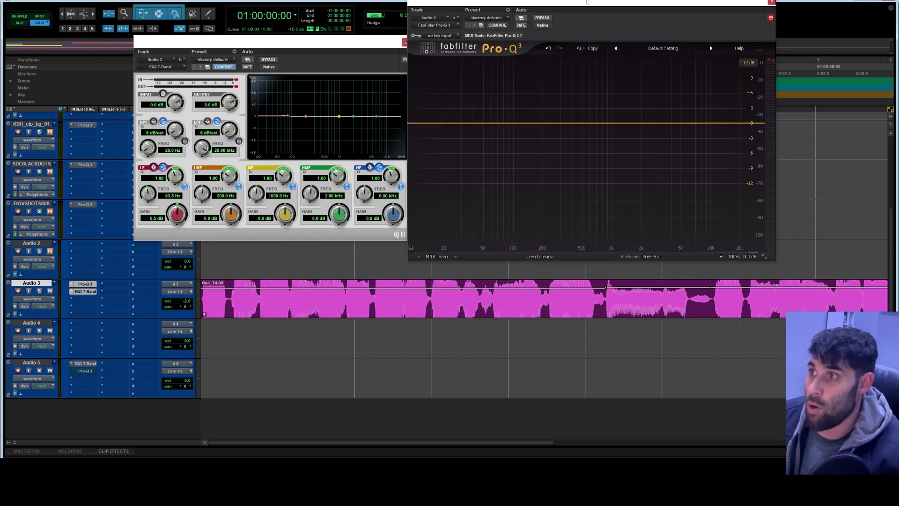
{"action": "mouse_move", "coordinate": [586, 1]}
{"action": "left_mouse_down"}
{"action": "mouse_move", "coordinate": [601, 3]}
{"action": "mouse_move", "coordinate": [594, 14]}
{"action": "left_mouse_up"}
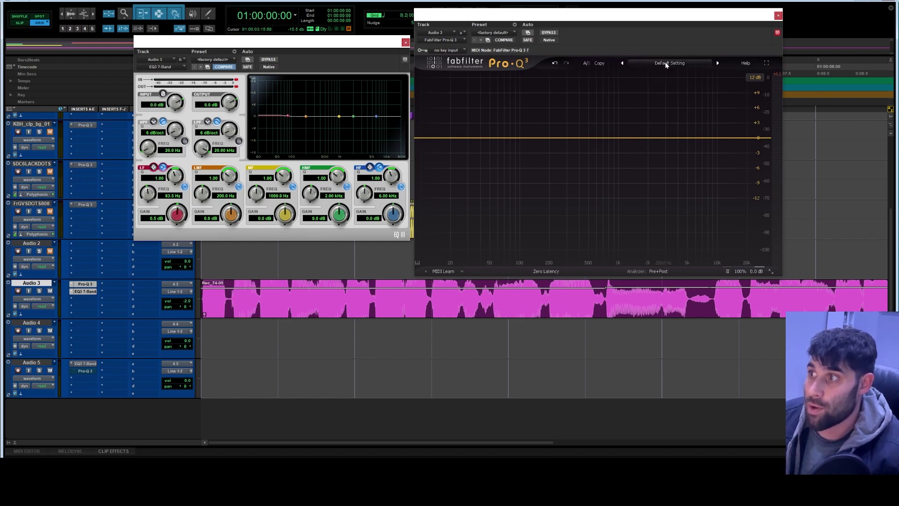
Load the Male Vox - 7 Band vocal preset in Audio 3's EQ3 7-Band
{"action": "left_click", "coordinate": [208, 61]}
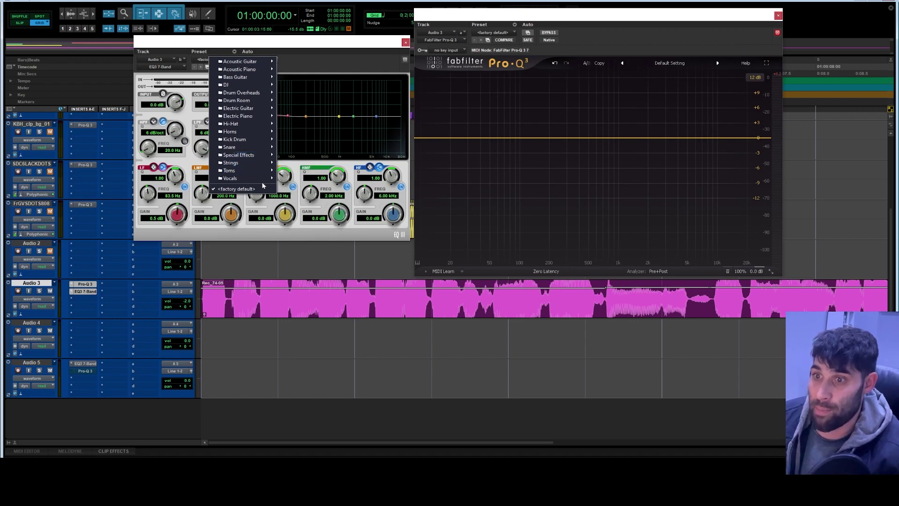
{"action": "mouse_move", "coordinate": [248, 178]}
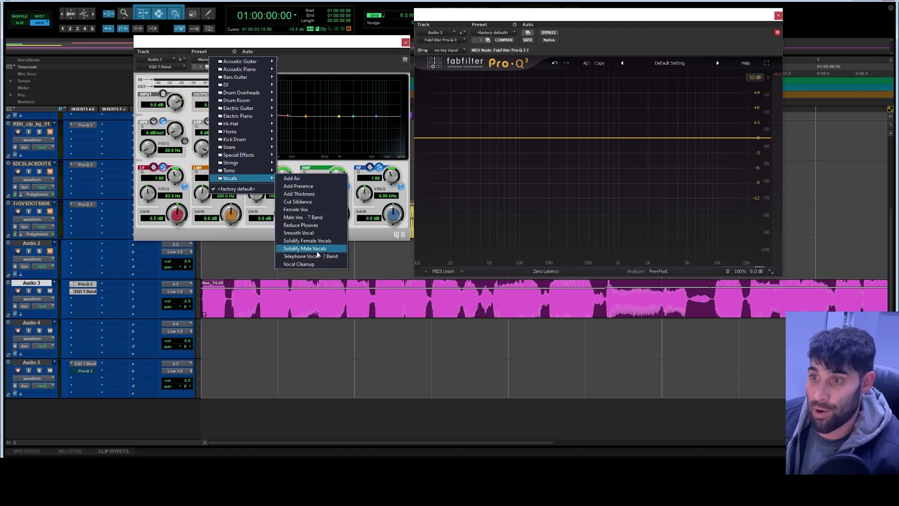
{"action": "left_click", "coordinate": [308, 218]}
Load the dynamic vocal preset Vocal Lead 2 in Audio 3's Pro-Q 3
{"action": "left_click", "coordinate": [669, 63]}
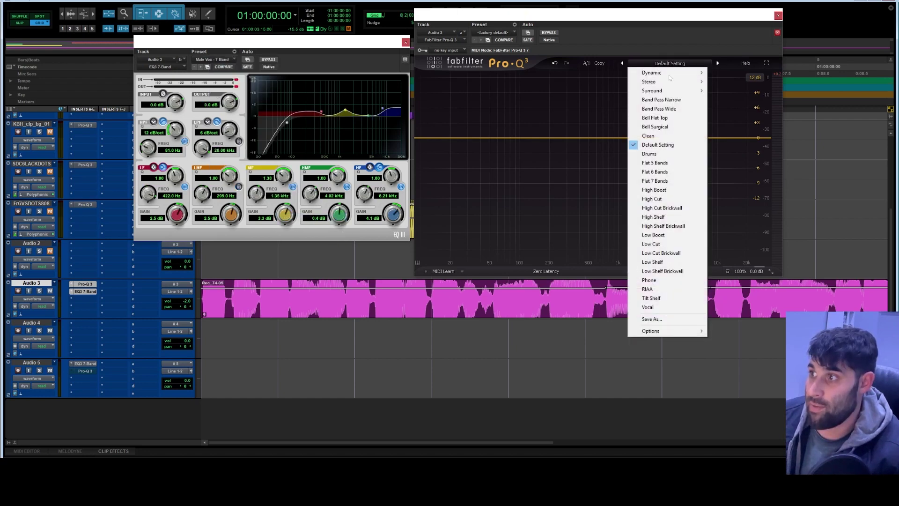
{"action": "mouse_move", "coordinate": [674, 72]}
{"action": "mouse_move", "coordinate": [740, 109]}
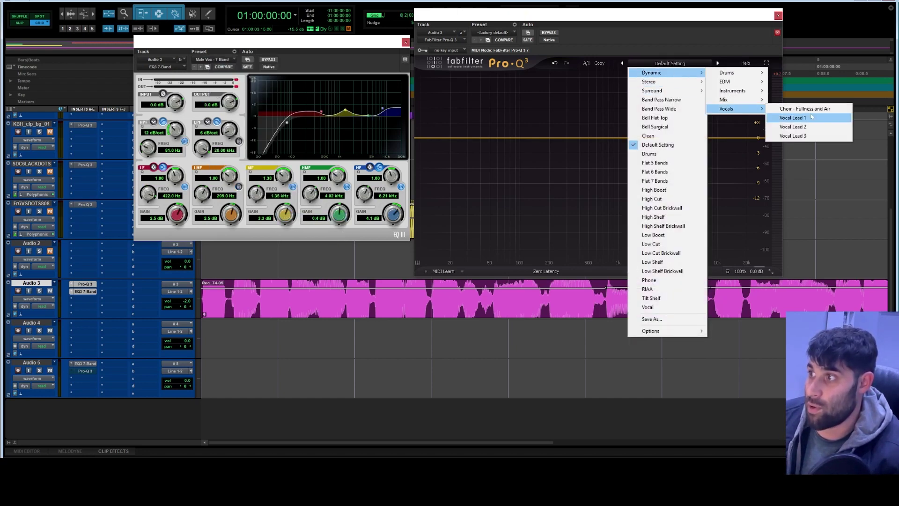
{"action": "left_click", "coordinate": [822, 129]}
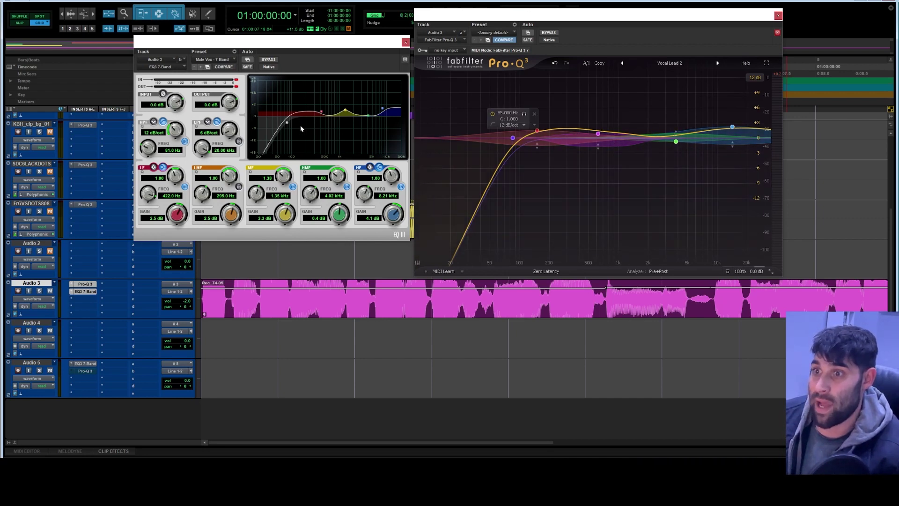
Set the EQ3 7-Band's high-pass filter to 78.7 Hz and compare its curve with the Pro-Q 3 vocal preset's bands
{"action": "left_click_drag", "start_coordinate": [287, 122], "coordinate": [284, 124]}
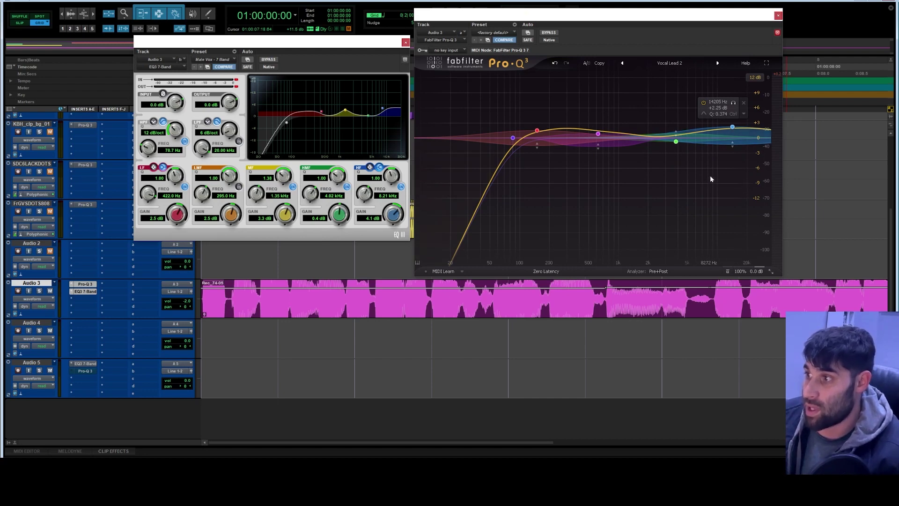
{"action": "left_click", "coordinate": [676, 142]}
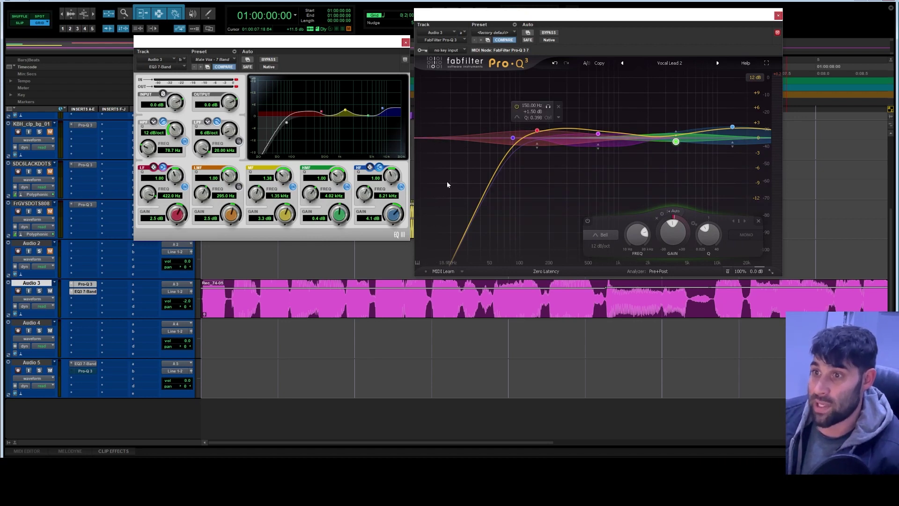
{"action": "left_click_drag", "start_coordinate": [310, 158], "coordinate": [322, 156]}
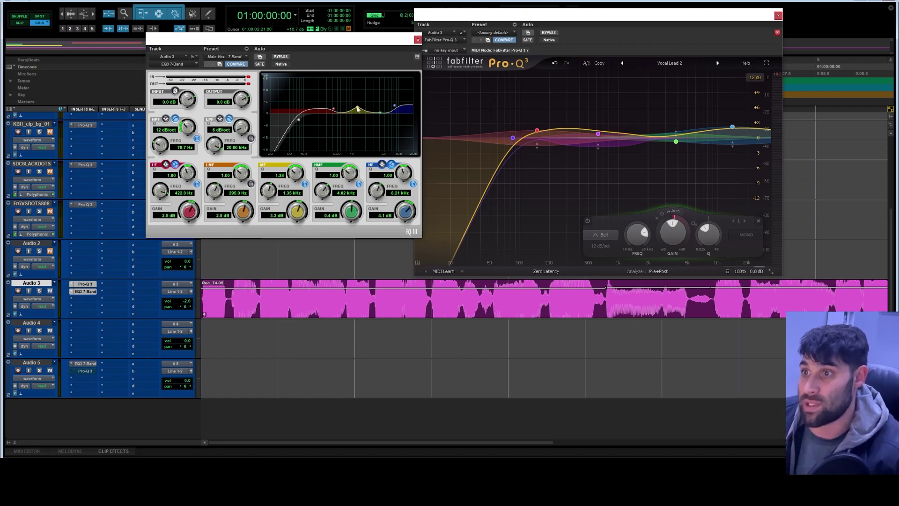
Close the EQ3 7-Band, reset Audio 3's Pro-Q 3 to the factory default, and play back to view its spectrum
{"action": "left_click", "coordinate": [418, 39]}
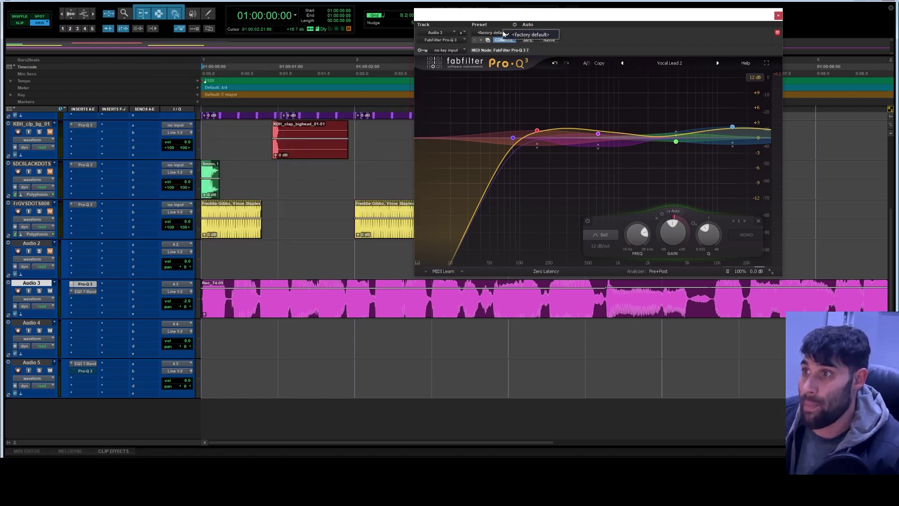
{"action": "left_click", "coordinate": [532, 35]}
{"action": "left_click_drag", "start_coordinate": [645, 14], "coordinate": [519, 1]}
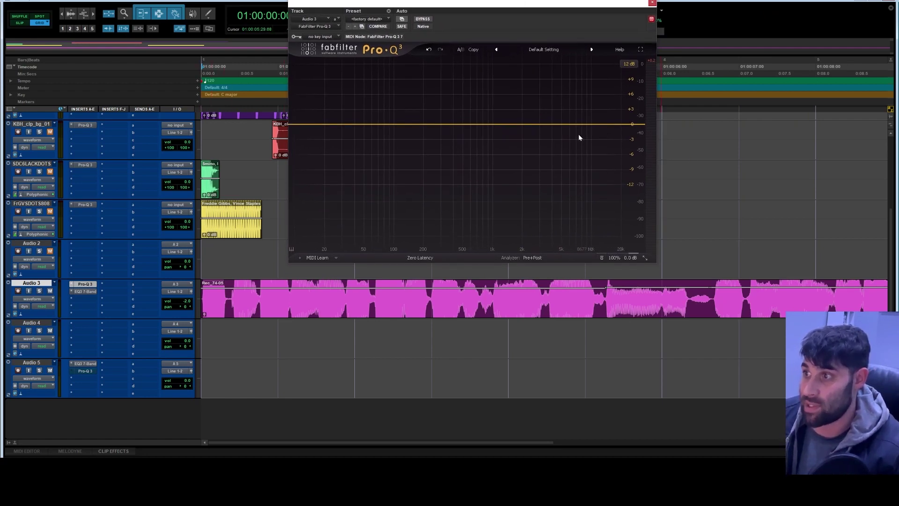
{"action": "key", "text": "space"}
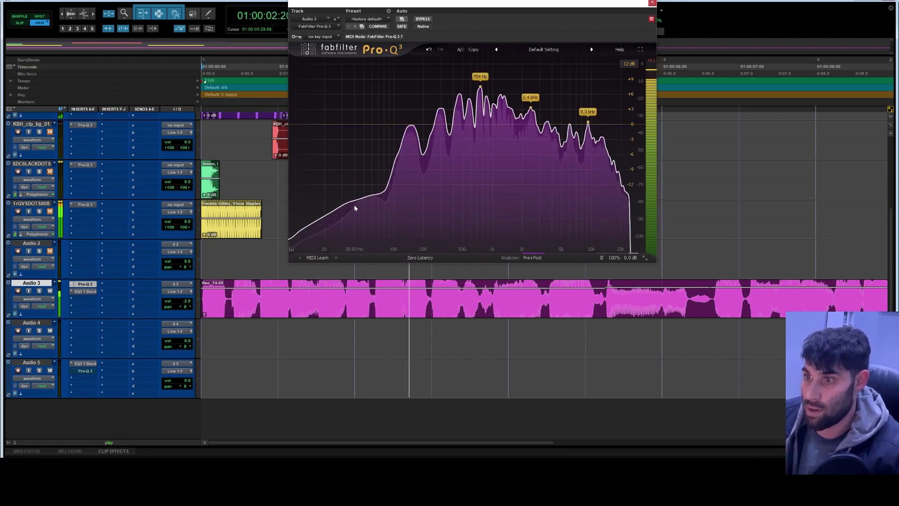
Play back the vocal on Audio 3 in short passes to examine its spectrum in the flat Pro-Q 3
{"action": "key", "text": "space"}
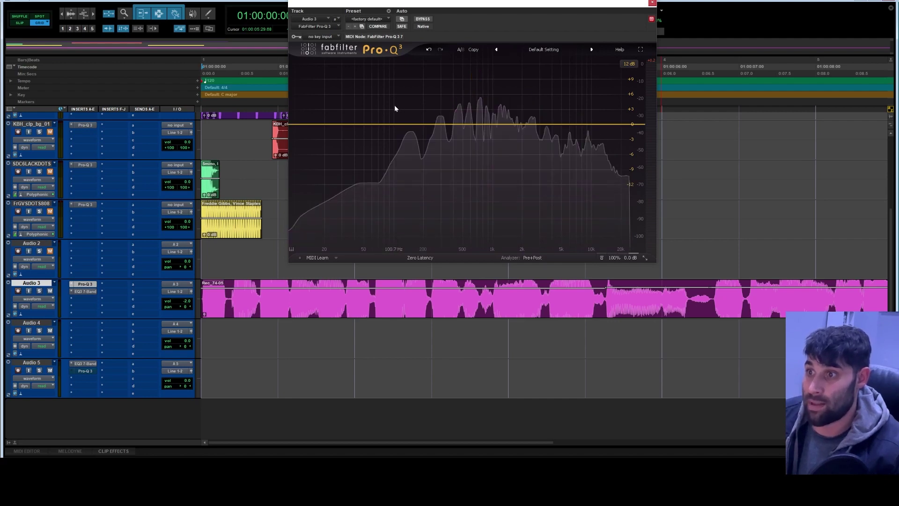
{"action": "key", "text": "space"}
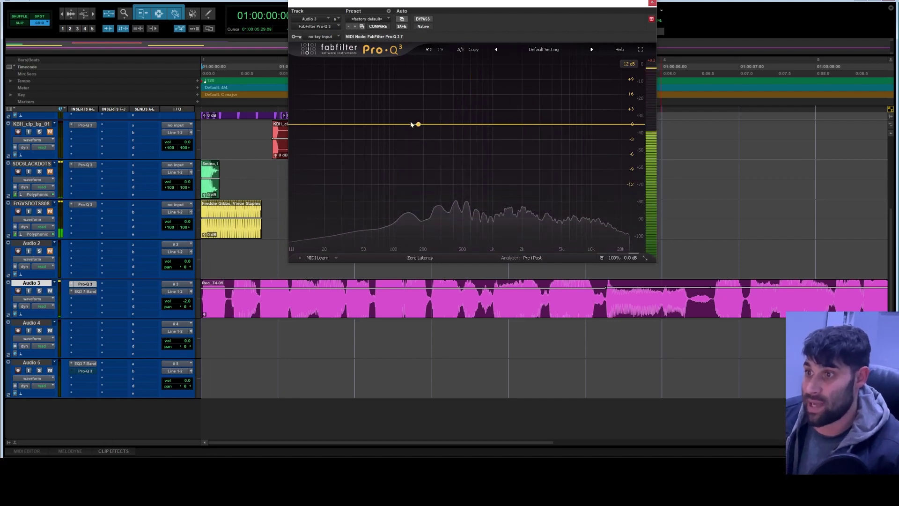
{"action": "key", "text": "space"}
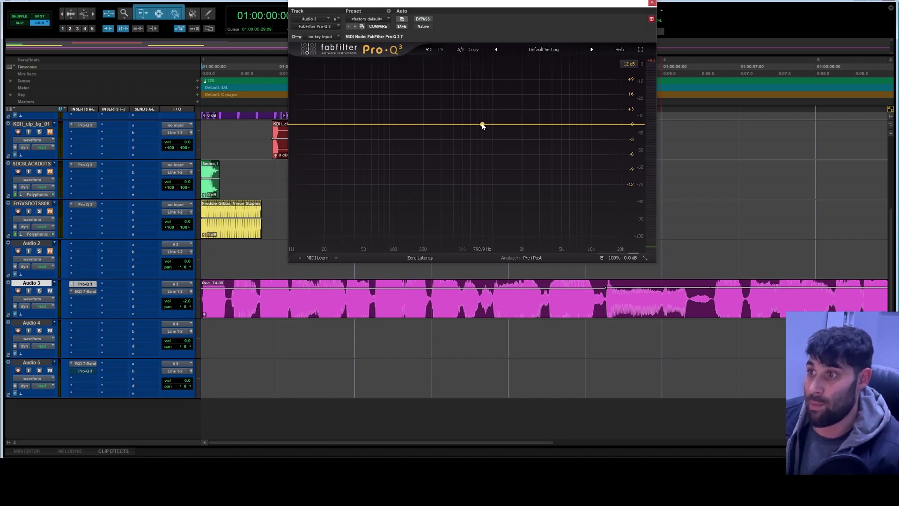
{"action": "key", "text": "space"}
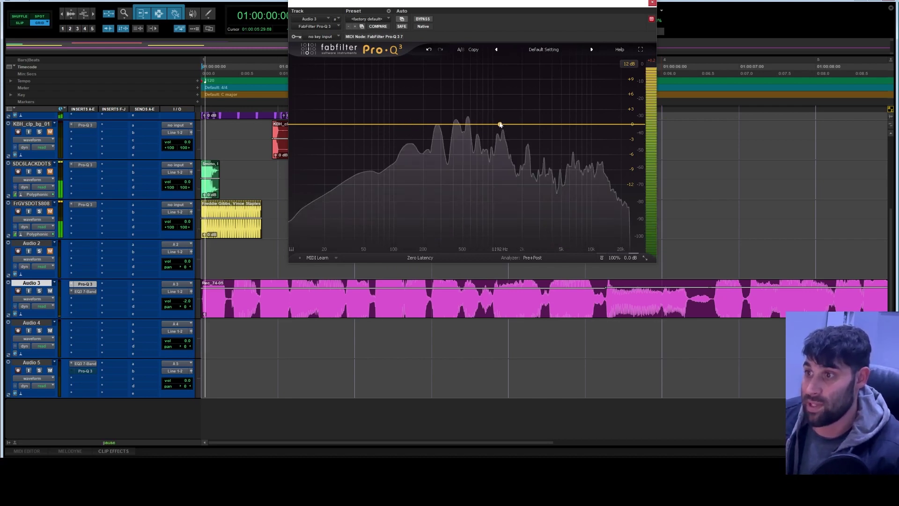
{"action": "key", "text": "space"}
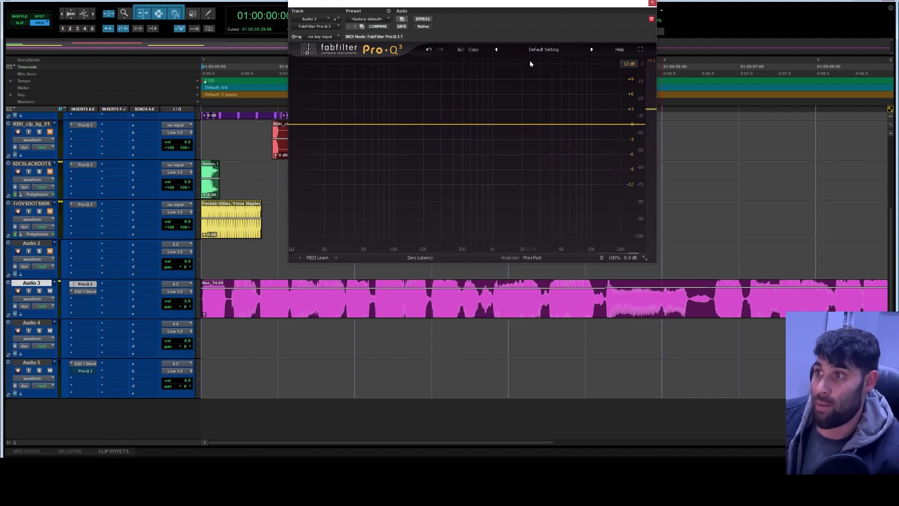
Reload the dynamic vocal preset Vocal Lead 2 in Audio 3's Pro-Q 3
{"action": "left_click", "coordinate": [543, 49]}
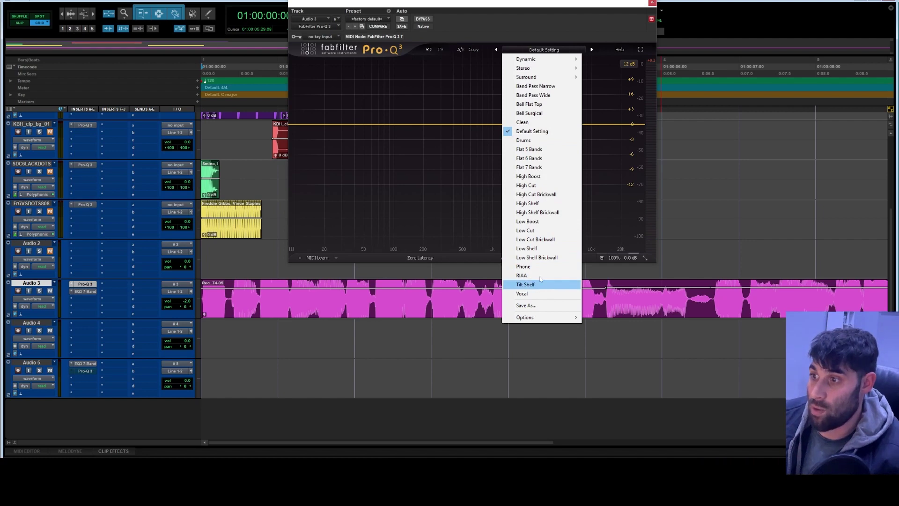
{"action": "mouse_move", "coordinate": [559, 60]}
{"action": "mouse_move", "coordinate": [618, 99]}
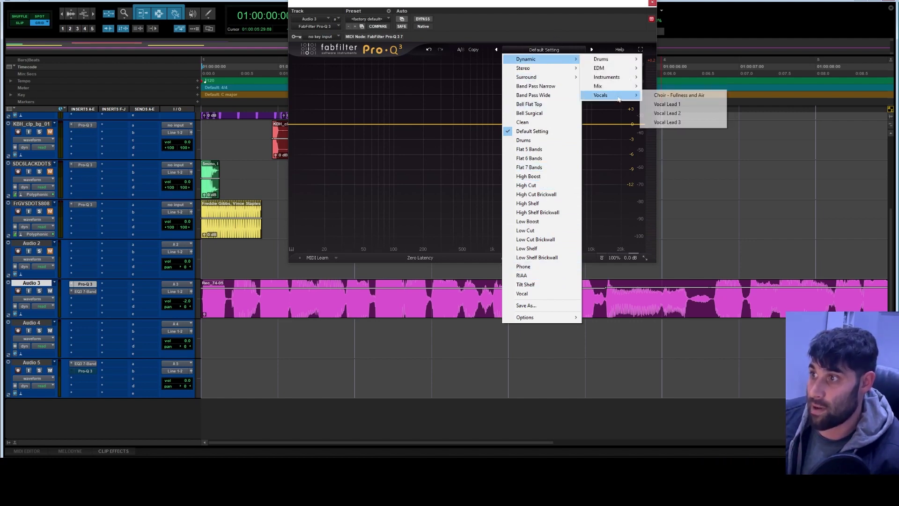
{"action": "left_click", "coordinate": [684, 116]}
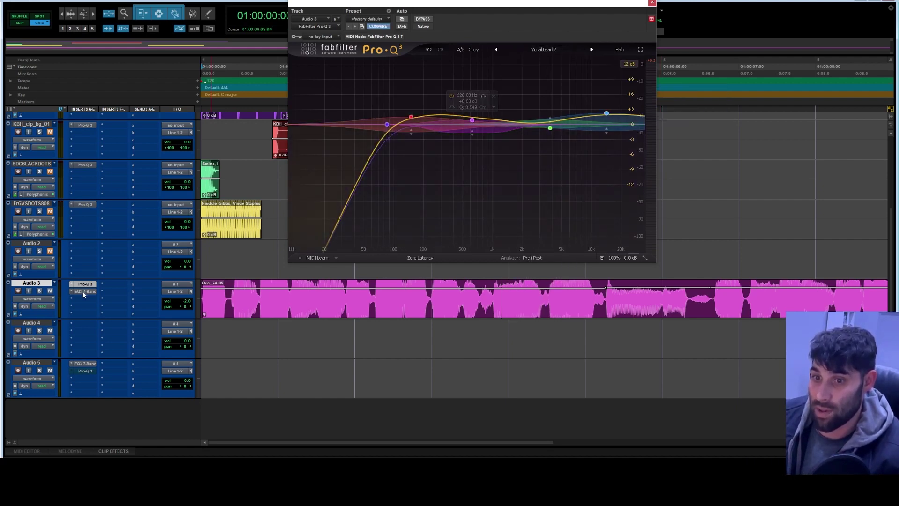
Play back Audio 3 and examine how the preset's low cut and bands act across the vocal spectrum
{"action": "key", "text": "space"}
{"action": "mouse_move", "coordinate": [411, 134]}
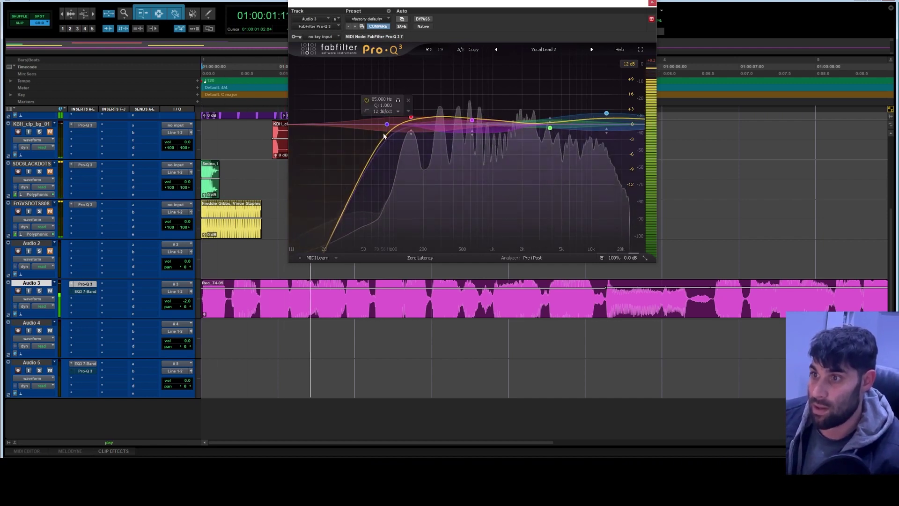
{"action": "mouse_move", "coordinate": [571, 160]}
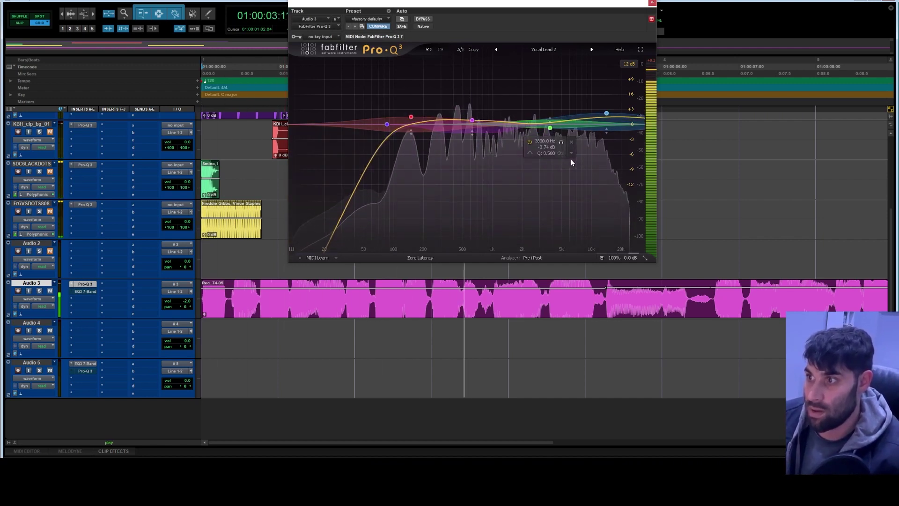
{"action": "key", "text": "space"}
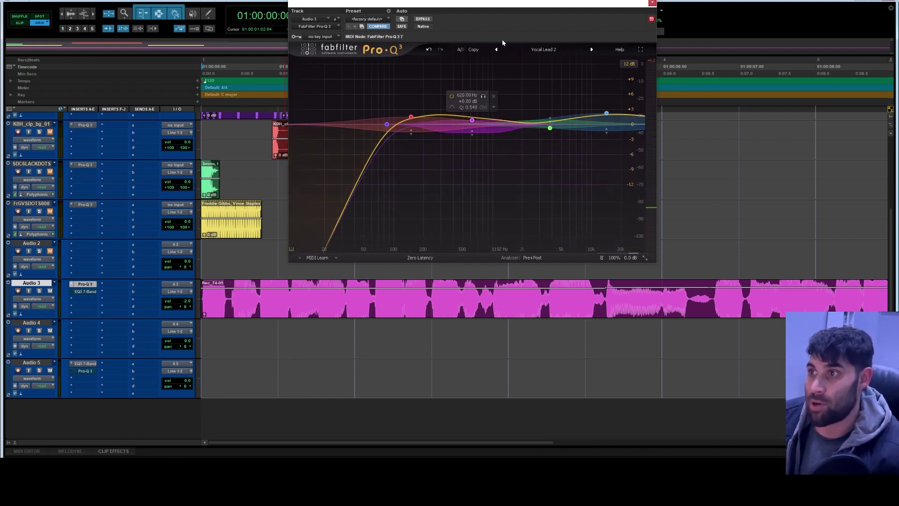
Shift the Pro-Q 3 window slightly aside and raise the low-cut band's frequency to about 200 Hz
{"action": "left_click_drag", "start_coordinate": [507, 7], "coordinate": [485, 3]}
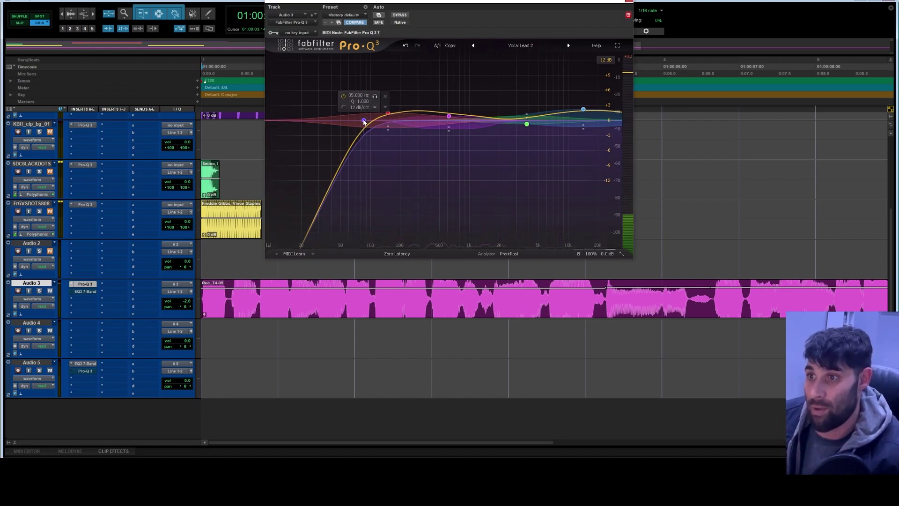
{"action": "left_click_drag", "start_coordinate": [365, 123], "coordinate": [398, 129]}
While playing back, set the green band to about +1.6 dB near 3.4 kHz and fine-tune the blue high band and the low cut
{"action": "left_click", "coordinate": [527, 125]}
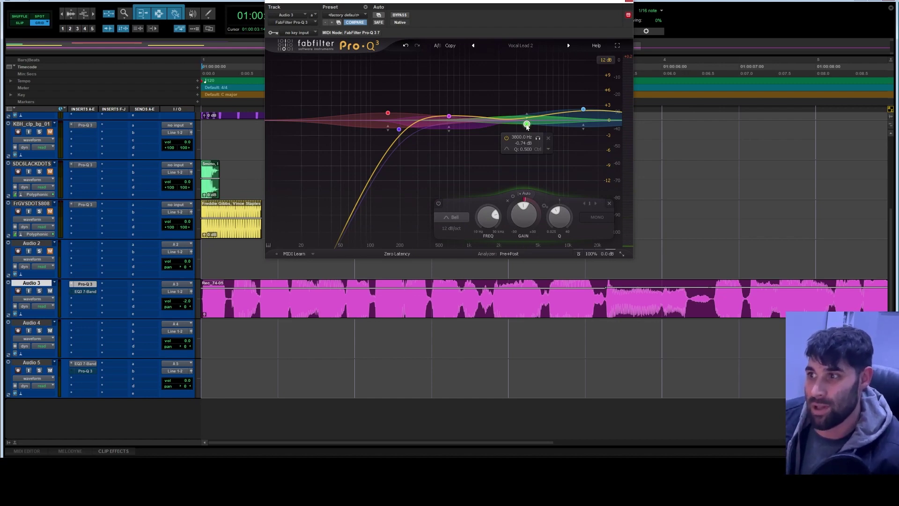
{"action": "key", "text": "space"}
{"action": "left_click_drag", "start_coordinate": [527, 125], "coordinate": [522, 114]}
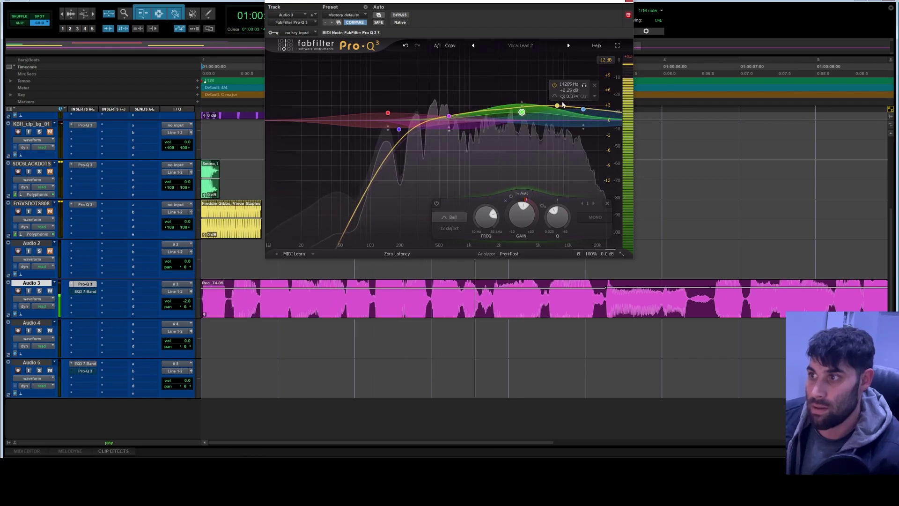
{"action": "left_click_drag", "start_coordinate": [585, 109], "coordinate": [590, 112]}
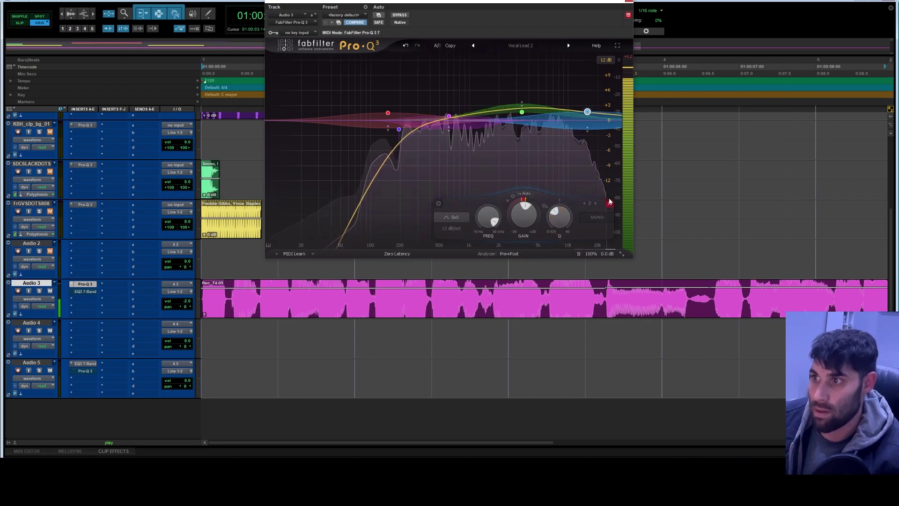
{"action": "key", "text": "space"}
{"action": "left_click", "coordinate": [398, 129]}
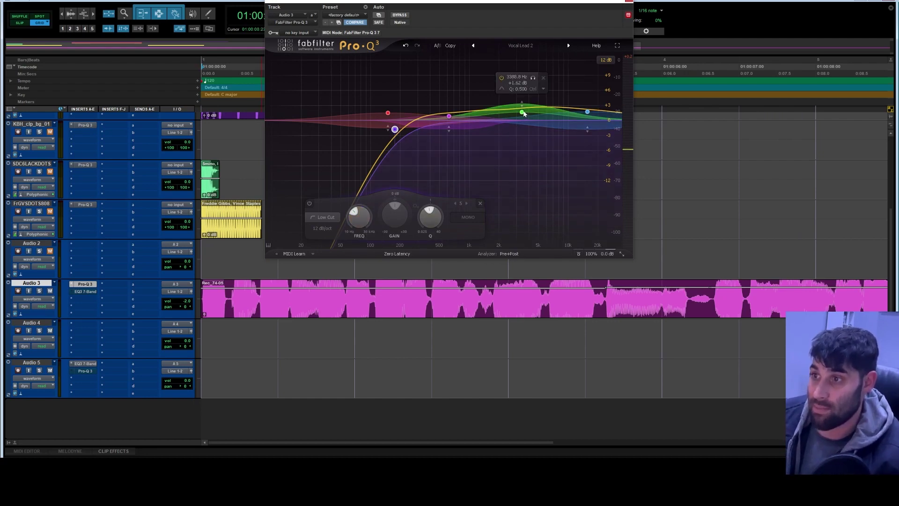
{"action": "key", "text": "space"}
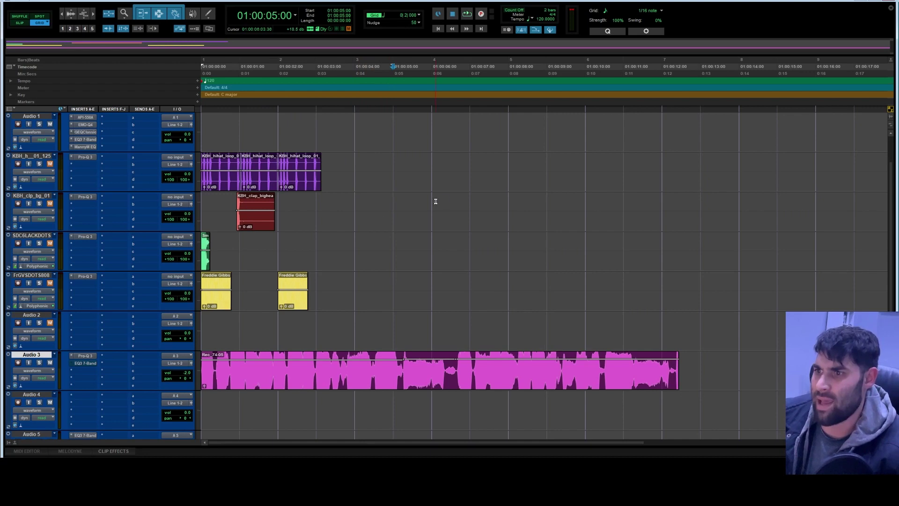
{"action": "key", "text": "t"}
{"action": "scroll", "coordinate": [440, 222], "scroll_direction": "right", "scroll_amount": 3}
{"action": "scroll", "coordinate": [443, 222], "scroll_direction": "left", "scroll_amount": 2}
{"action": "scroll", "coordinate": [443, 221], "scroll_direction": "left", "scroll_amount": 2}
{"action": "key", "text": "r"}
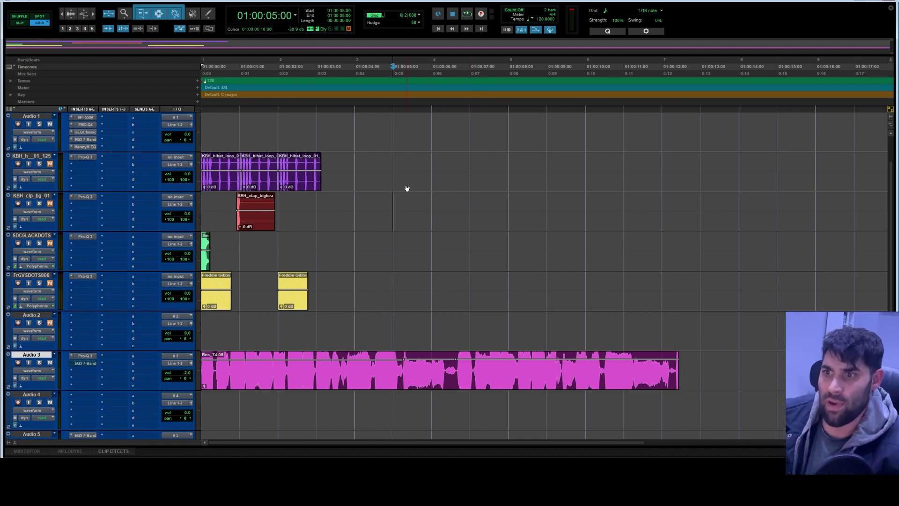
{"action": "scroll", "coordinate": [406, 188], "scroll_direction": "up", "scroll_amount": 1}
{"action": "scroll", "coordinate": [440, 210], "scroll_direction": "down", "scroll_amount": 1}
{"action": "scroll", "coordinate": [473, 230], "scroll_direction": "up", "scroll_amount": 1}
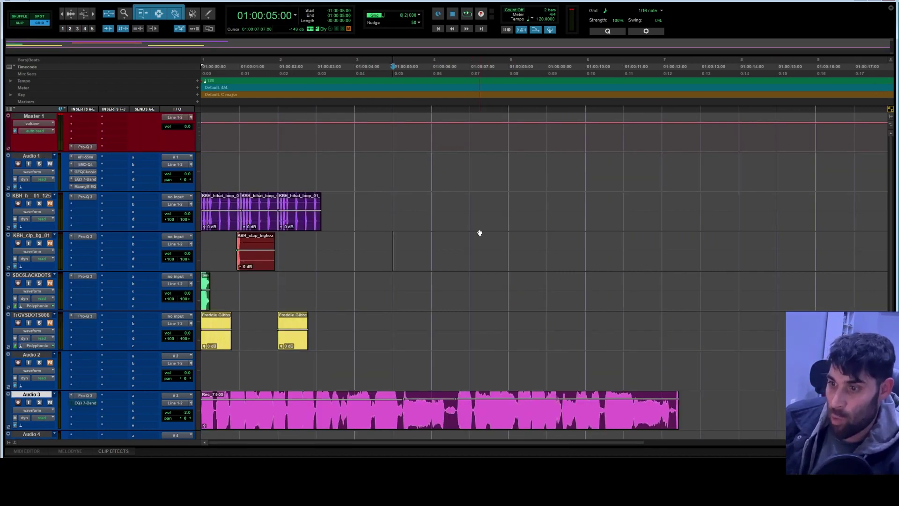